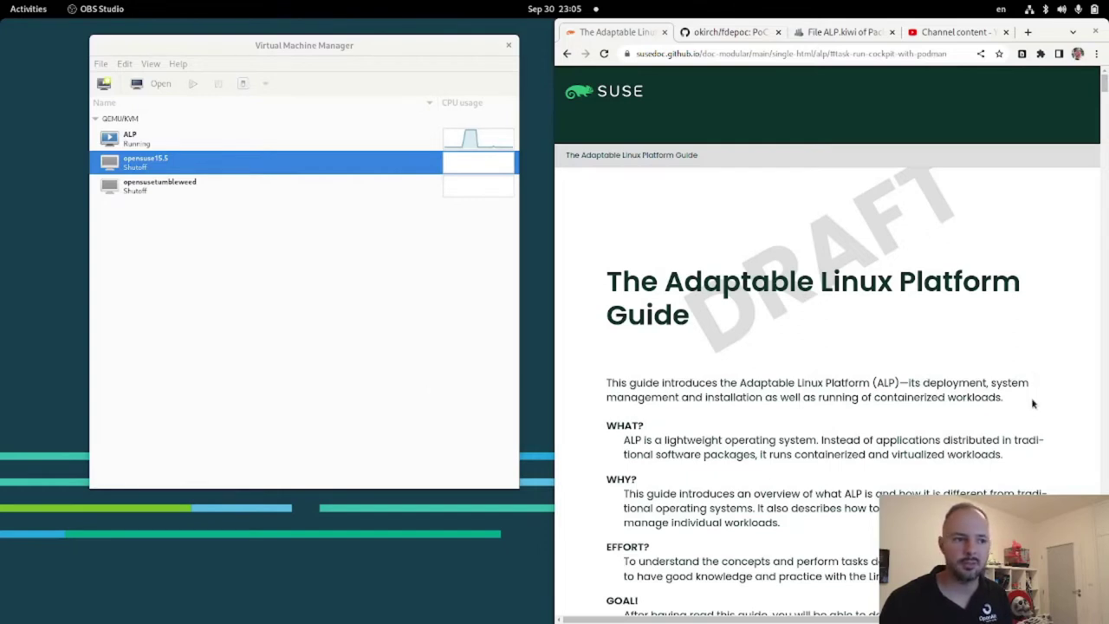
- Start a new virtual machine and choose 'Import existing disk image' as the install method
{"action": "left_click", "coordinate": [213, 269]}
{"action": "left_click", "coordinate": [100, 64]}
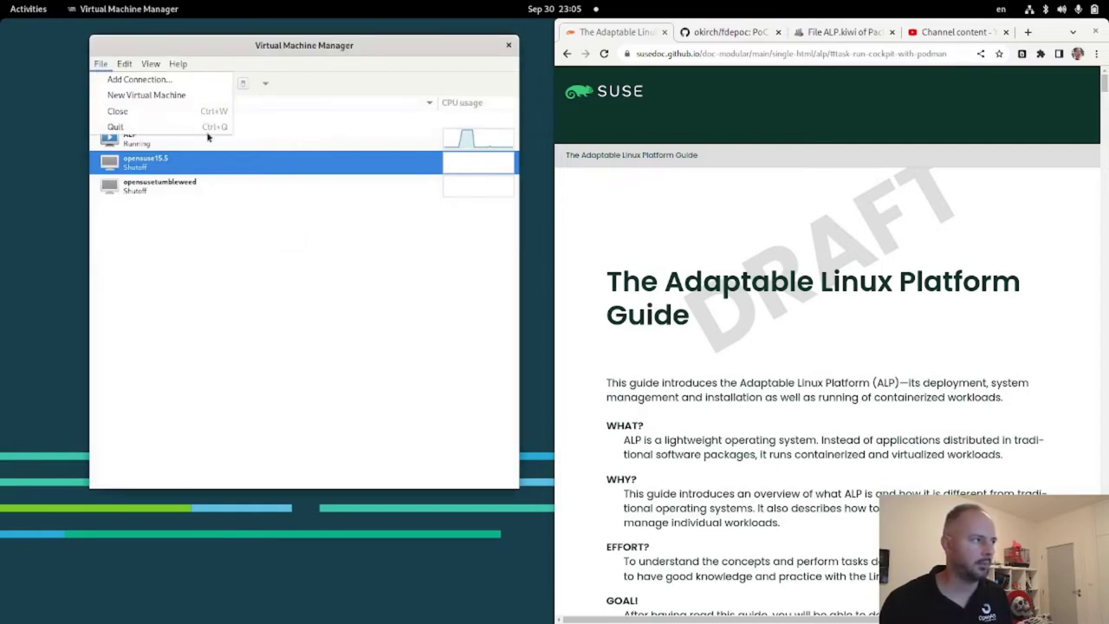
{"action": "left_click", "coordinate": [207, 93]}
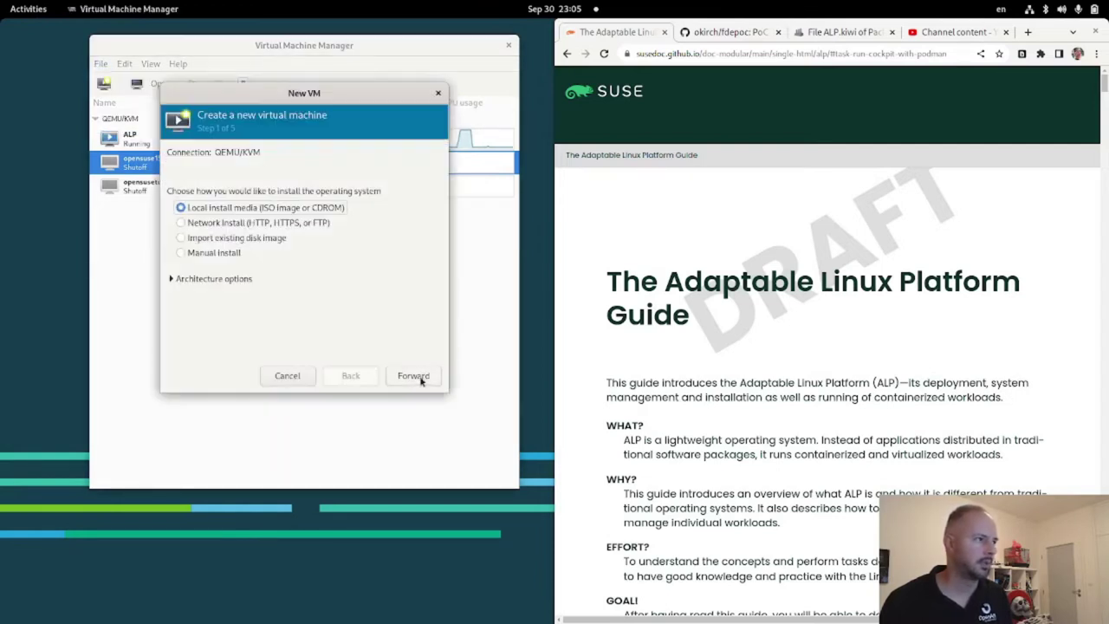
{"action": "left_click_drag", "start_coordinate": [361, 93], "coordinate": [417, 179]}
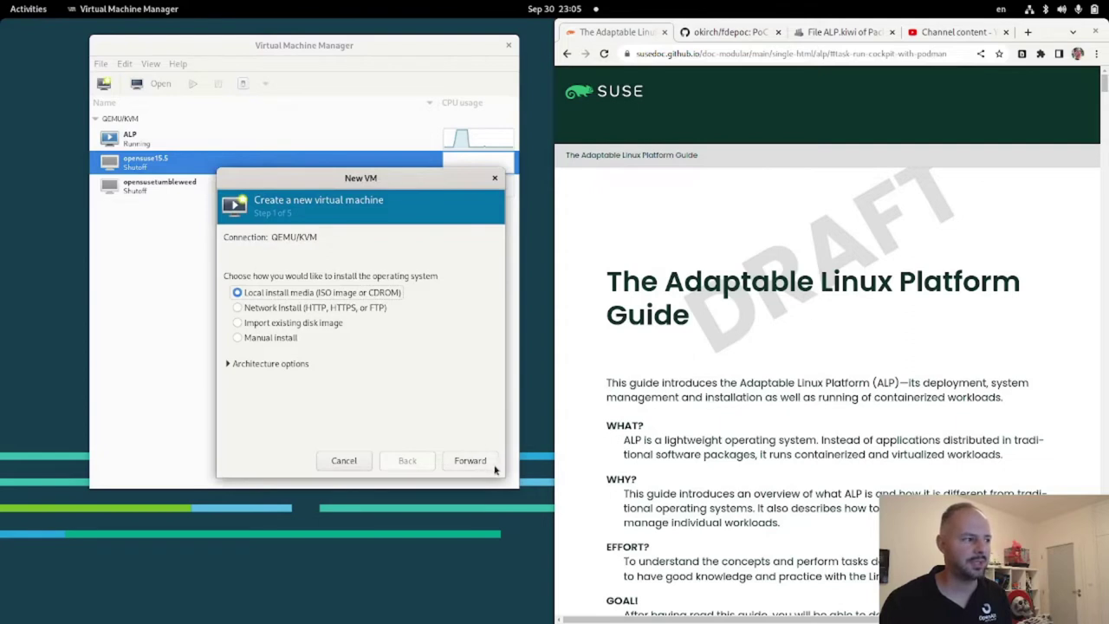
{"action": "left_click_drag", "start_coordinate": [437, 187], "coordinate": [419, 194]}
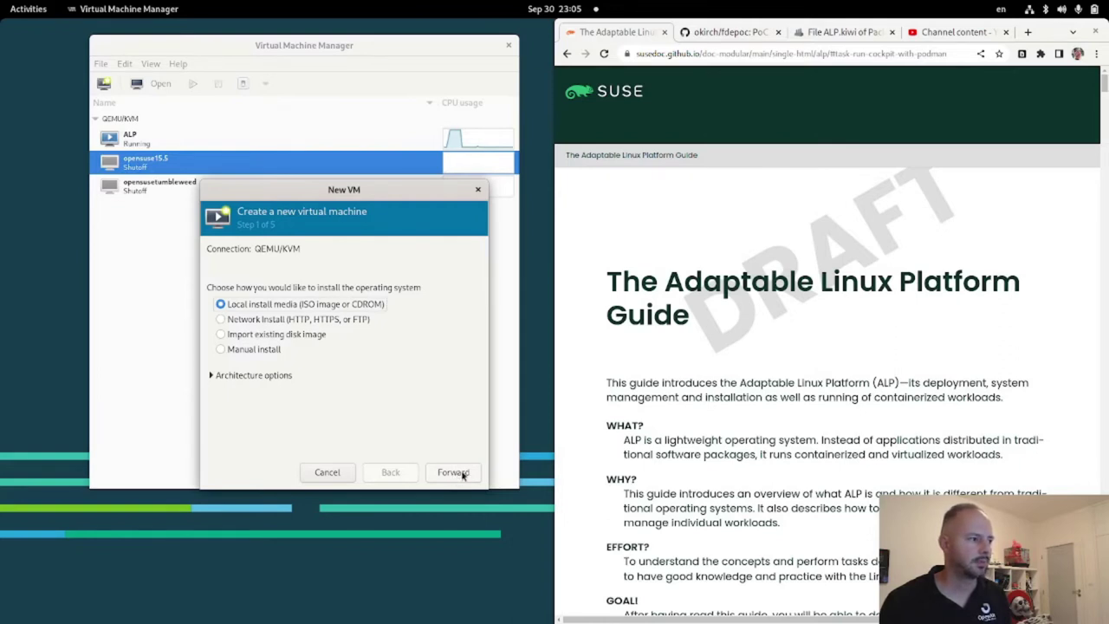
{"action": "left_click", "coordinate": [314, 336]}
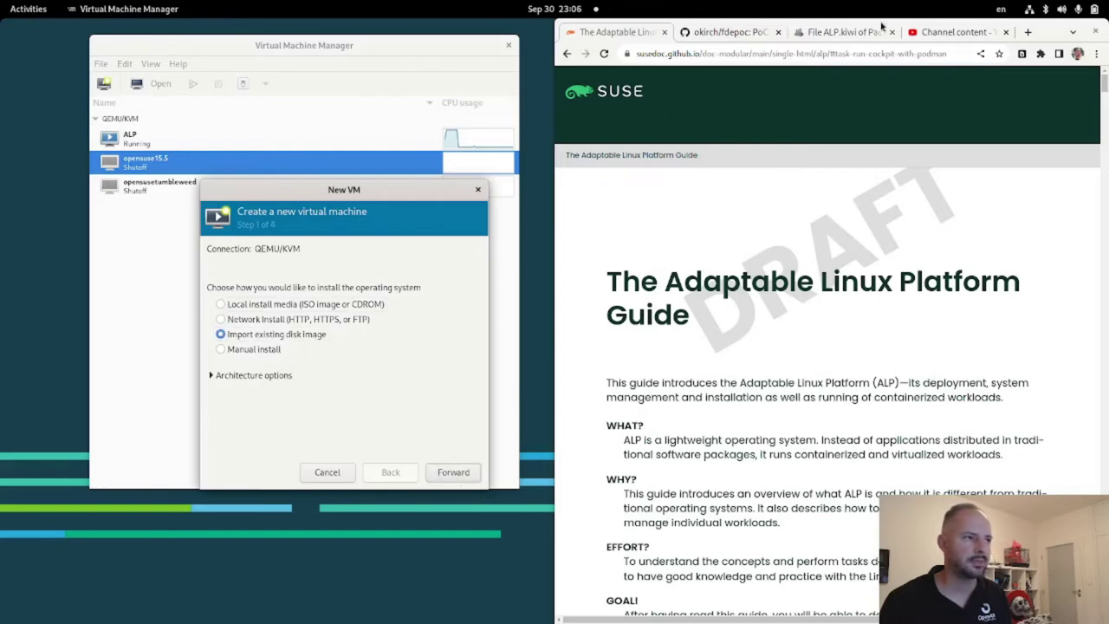
- From the ALP.kiwi build file page, open the SUSE:ALP project in a new tab
{"action": "left_click", "coordinate": [871, 33]}
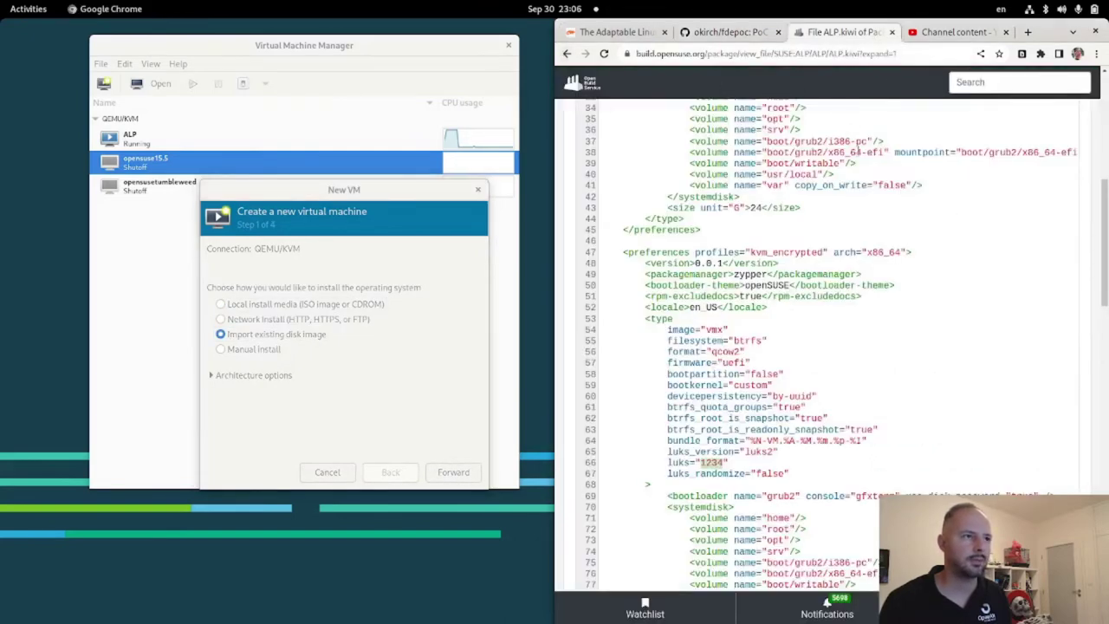
{"action": "scroll", "coordinate": [722, 319], "scroll_direction": "up", "scroll_amount": 10}
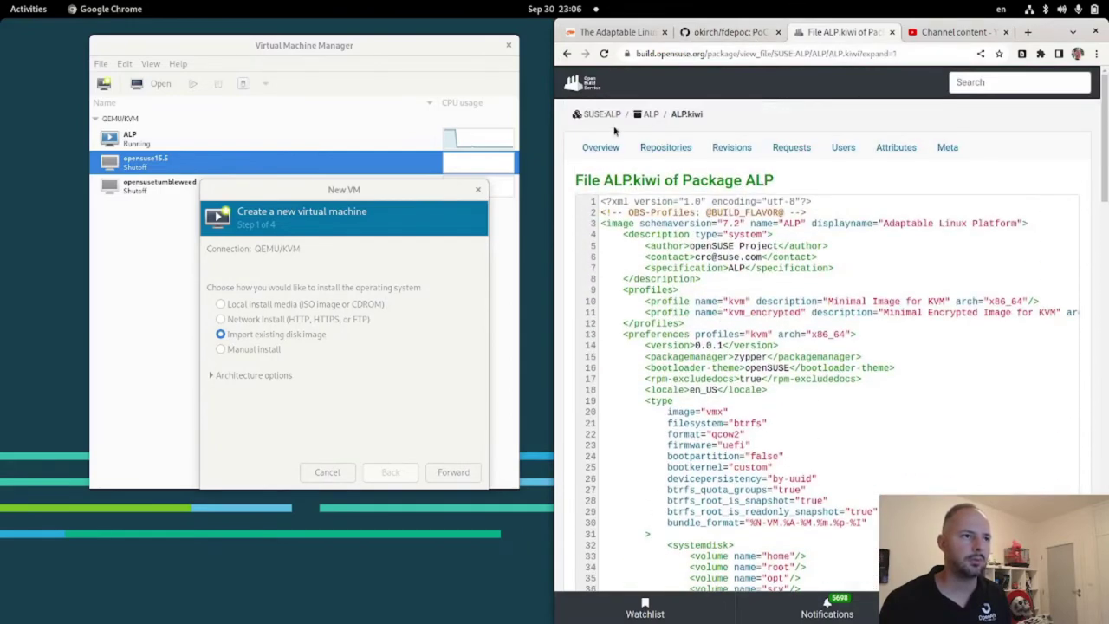
{"action": "right_click", "coordinate": [608, 115]}
{"action": "left_click", "coordinate": [658, 120]}
- Open the images download directory and select the kvm Build14.6 and kvm_encrypted Build14.3 qcow2 names
{"action": "left_click", "coordinate": [854, 33]}
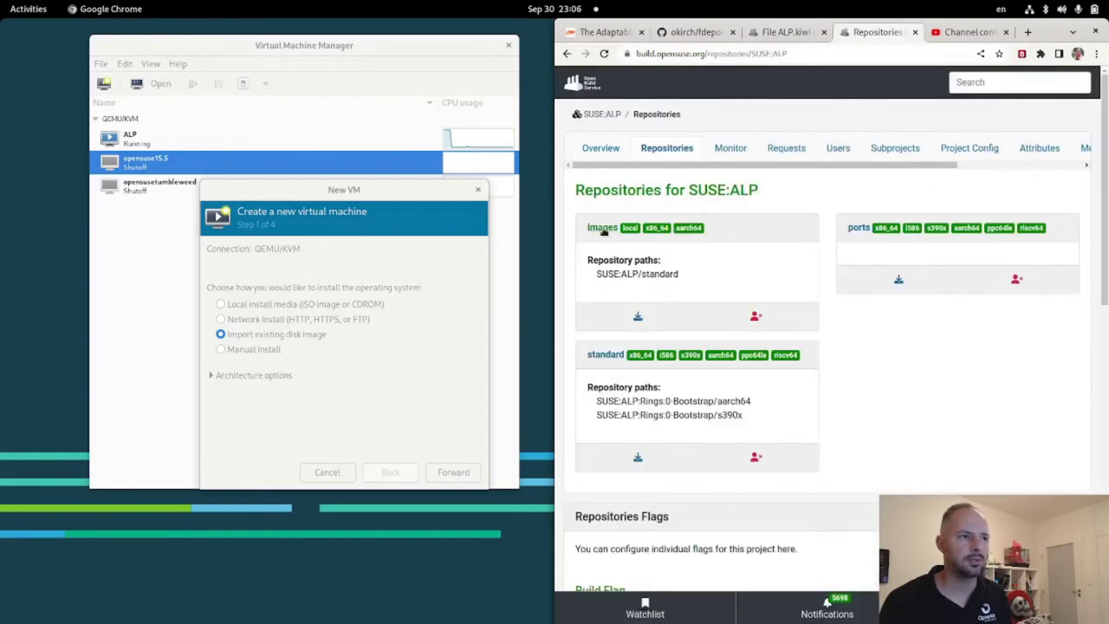
{"action": "left_click", "coordinate": [601, 231]}
{"action": "left_click", "coordinate": [689, 222]}
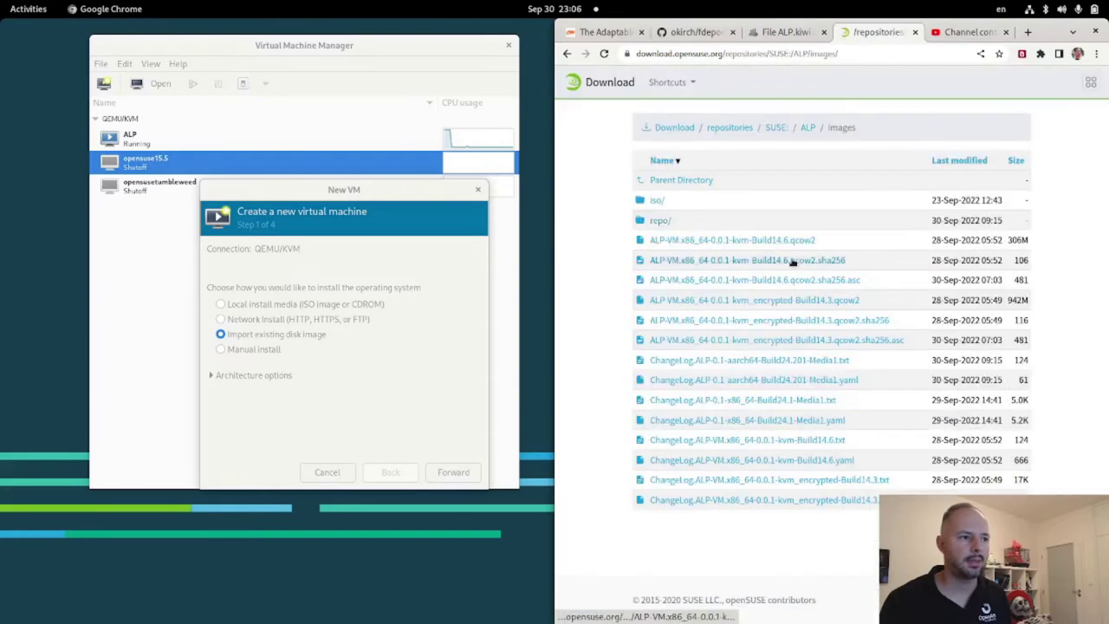
{"action": "left_click_drag", "start_coordinate": [622, 247], "coordinate": [822, 239]}
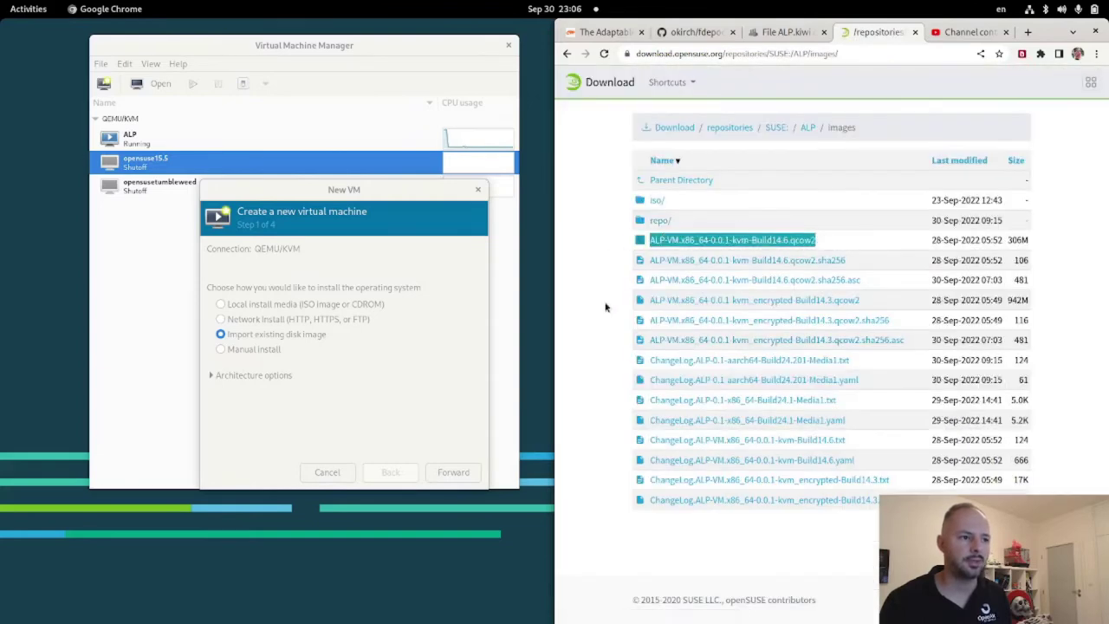
{"action": "left_click_drag", "start_coordinate": [619, 303], "coordinate": [866, 303]}
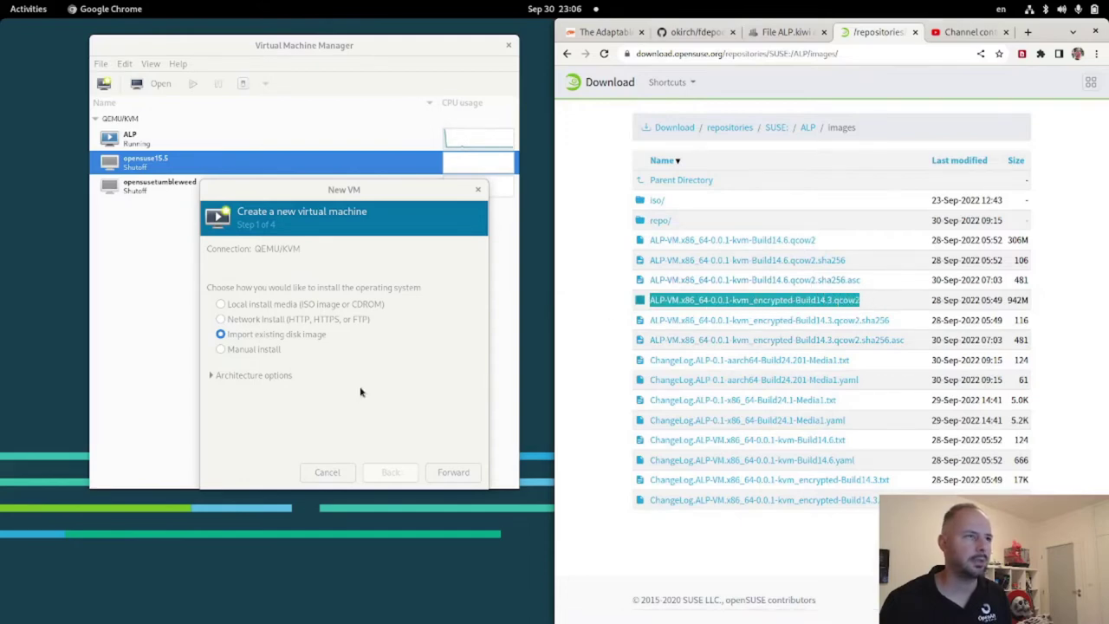
- Read through the fdepoc README on GitHub and select the OBS project name 'home:okir:FDE'
{"action": "left_click", "coordinate": [678, 34]}
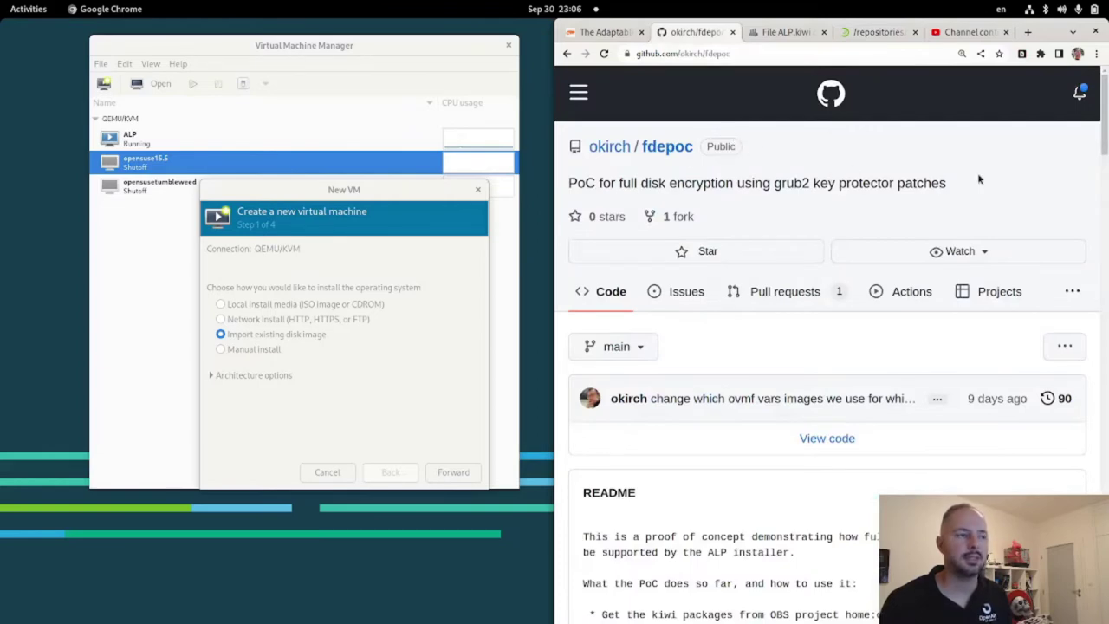
{"action": "scroll", "coordinate": [901, 177], "scroll_direction": "down", "scroll_amount": 5}
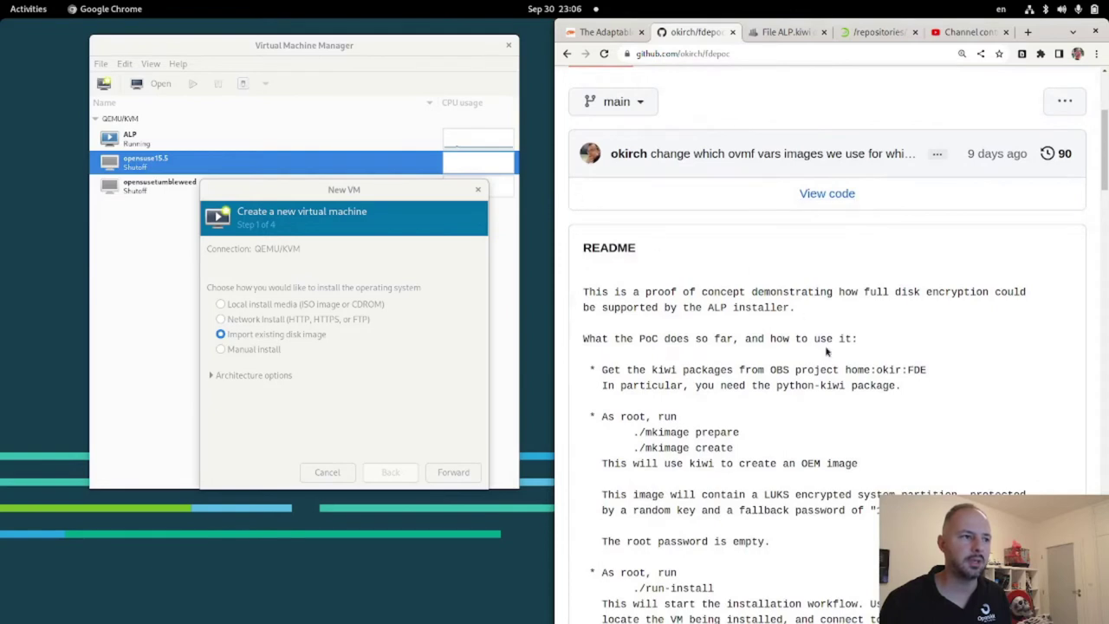
{"action": "scroll", "coordinate": [820, 332], "scroll_direction": "down", "scroll_amount": 3}
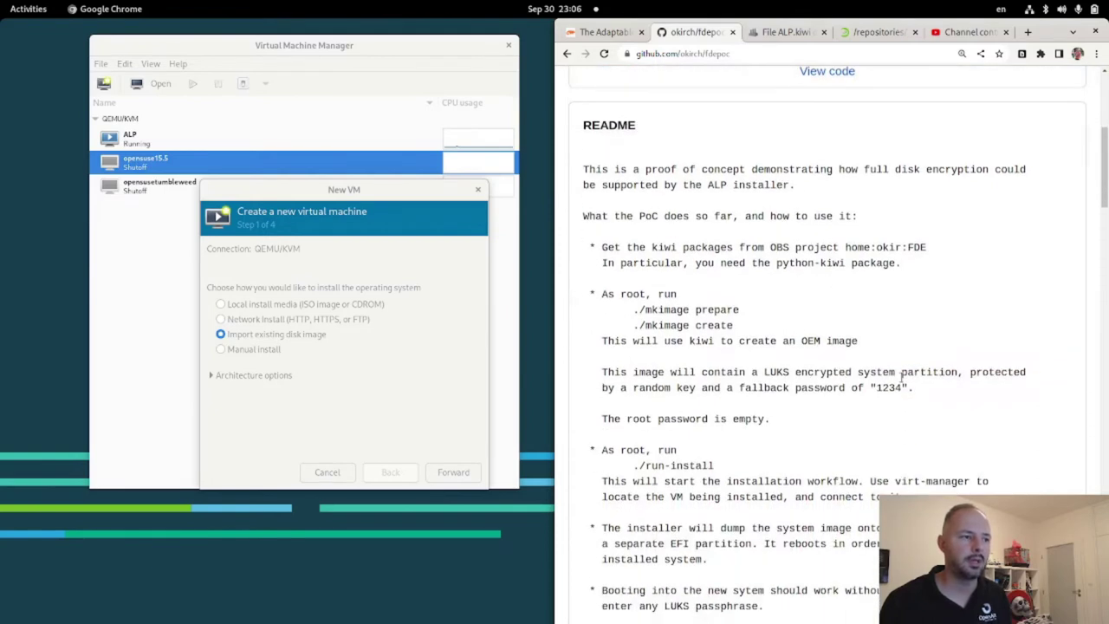
{"action": "scroll", "coordinate": [945, 370], "scroll_direction": "up", "scroll_amount": 1}
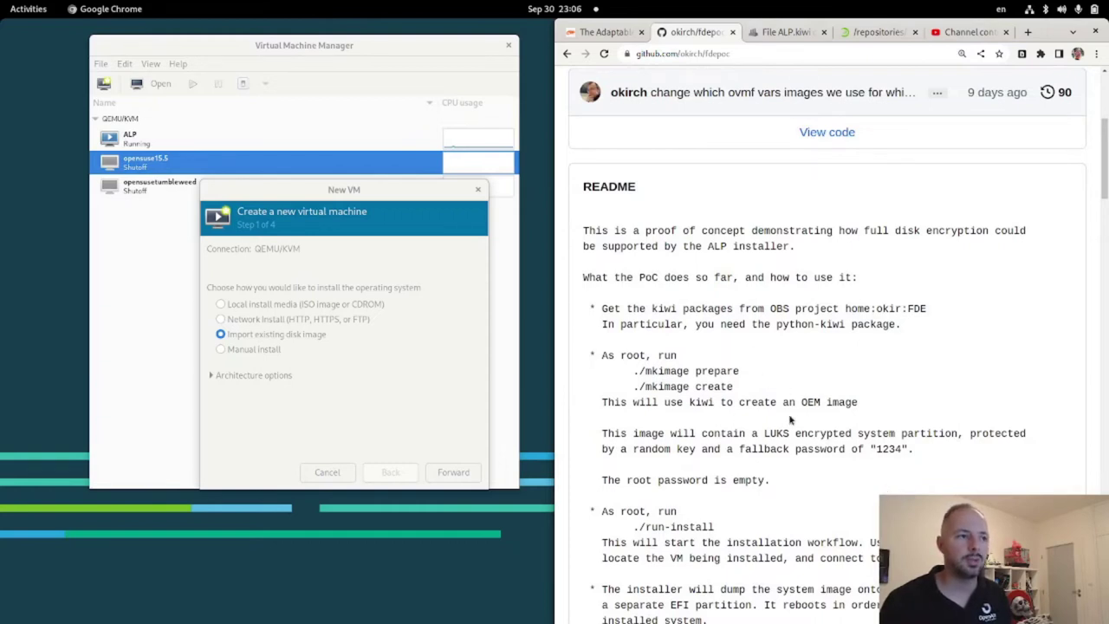
{"action": "scroll", "coordinate": [789, 419], "scroll_direction": "down", "scroll_amount": 1}
{"action": "scroll", "coordinate": [784, 434], "scroll_direction": "down", "scroll_amount": 3}
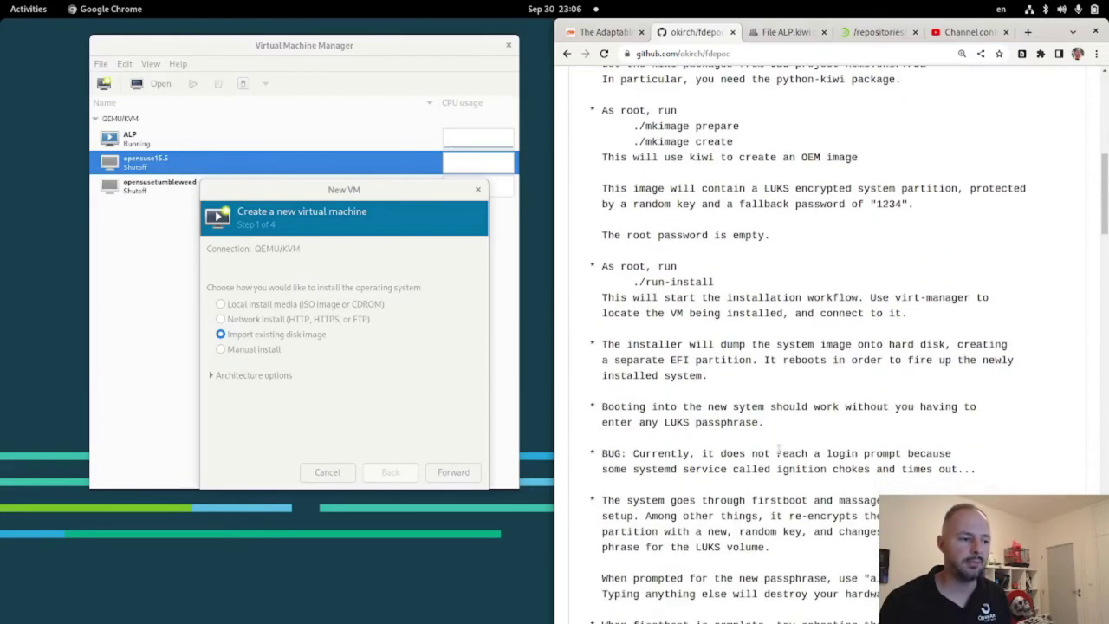
{"action": "scroll", "coordinate": [778, 446], "scroll_direction": "up", "scroll_amount": 5}
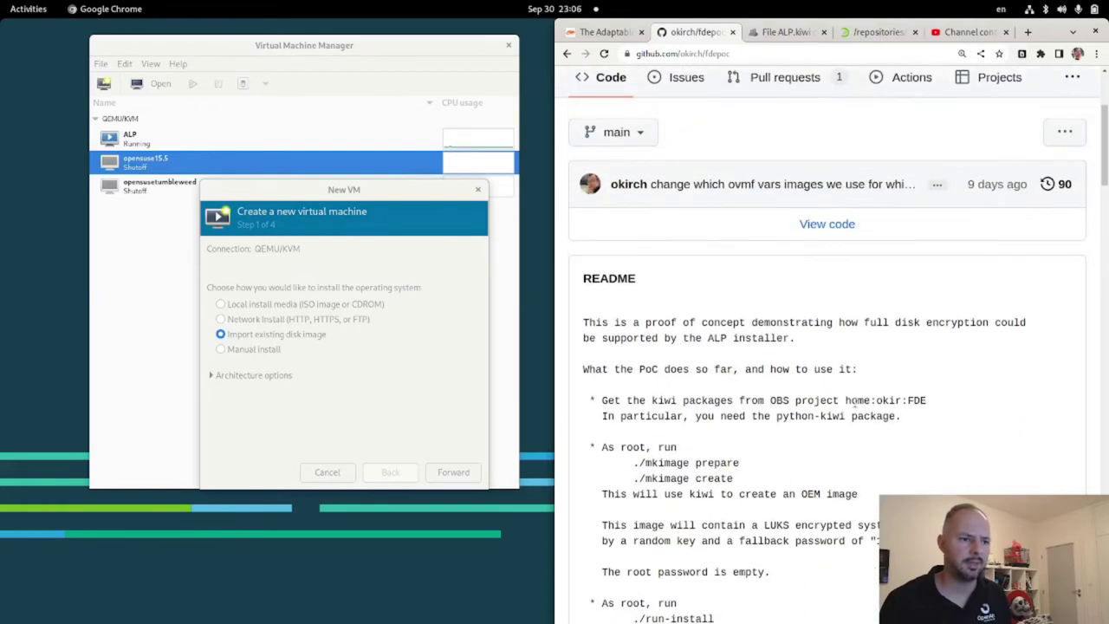
{"action": "left_click_drag", "start_coordinate": [844, 401], "coordinate": [934, 404]}
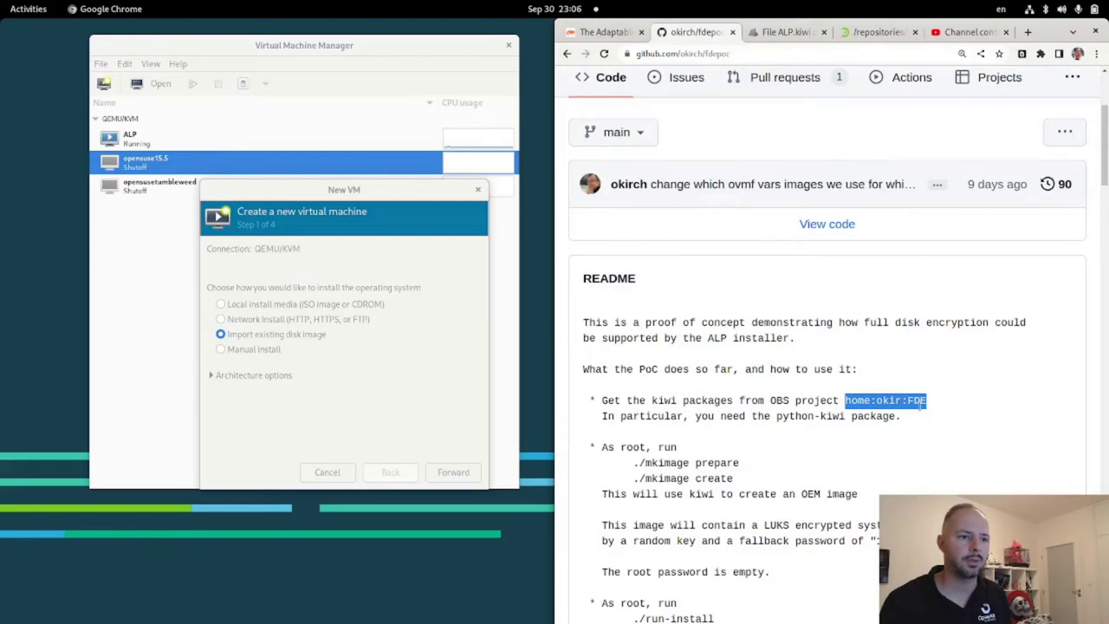
- Load the home:okir:FDE project page by editing the URL to project/show/home:okir:FDE
{"action": "left_click", "coordinate": [764, 32]}
{"action": "left_click_drag", "start_coordinate": [708, 56], "coordinate": [868, 78]}
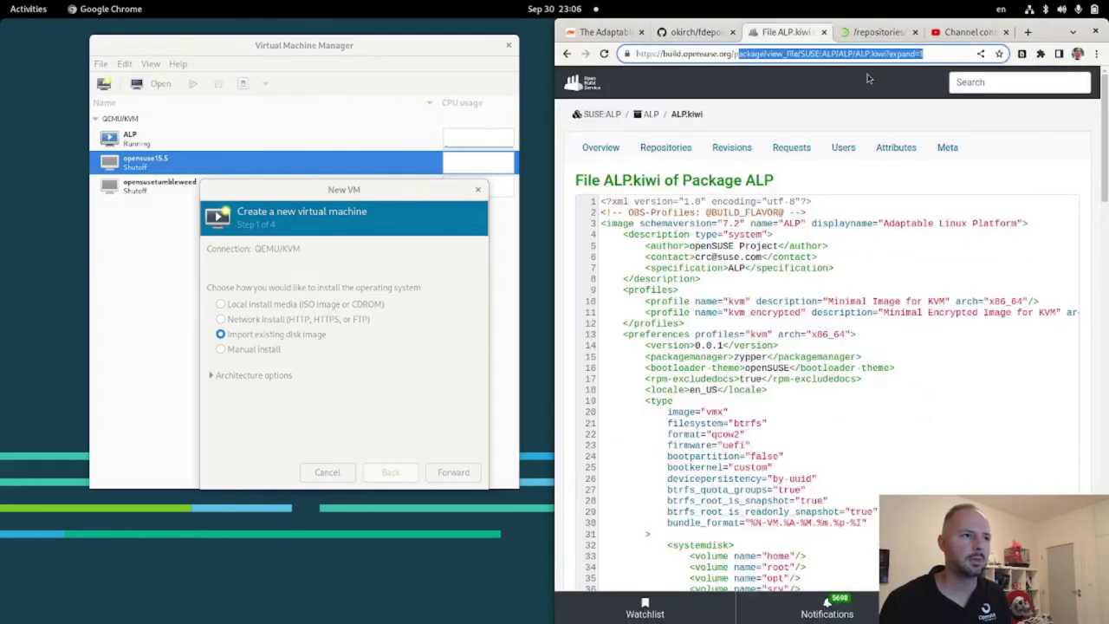
{"action": "type", "text": "rojec"}
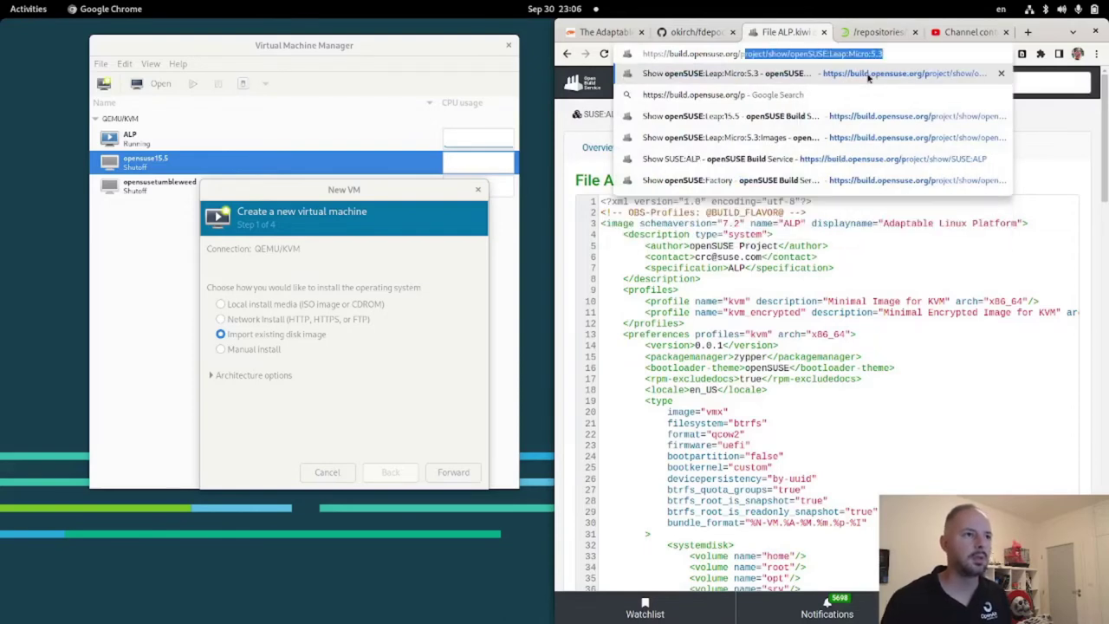
{"action": "type", "text": "t/show/home:o"}
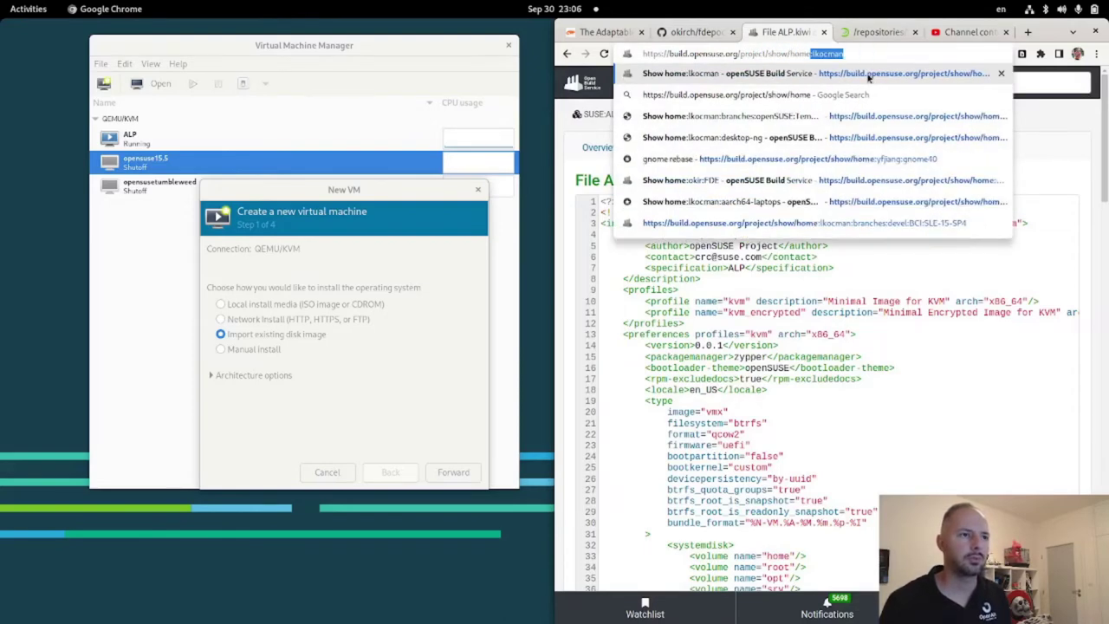
{"action": "type", "text": "kir:FDE"}
{"action": "key", "text": "Return"}
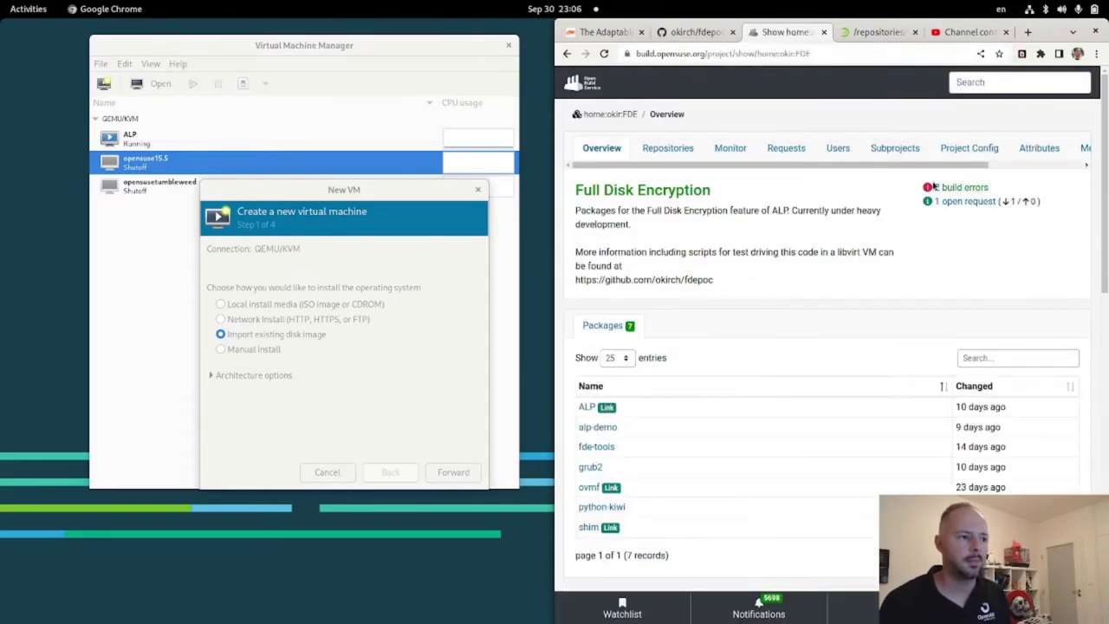
- Check the 15.4 repository download directory, then return to the project overview's package list
{"action": "left_click", "coordinate": [675, 151]}
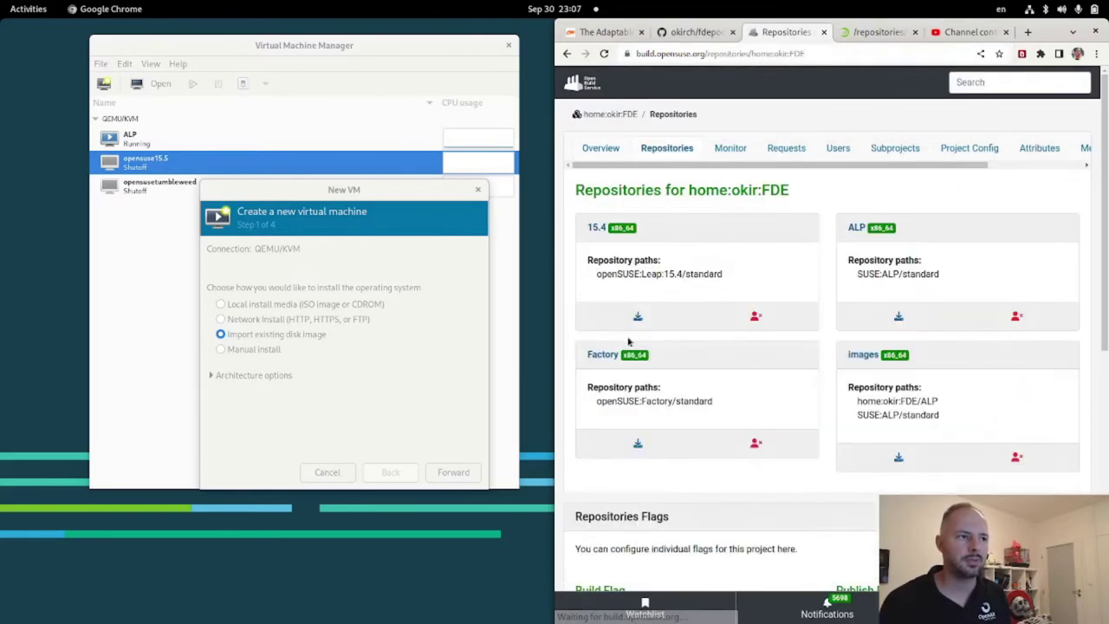
{"action": "left_click", "coordinate": [598, 229]}
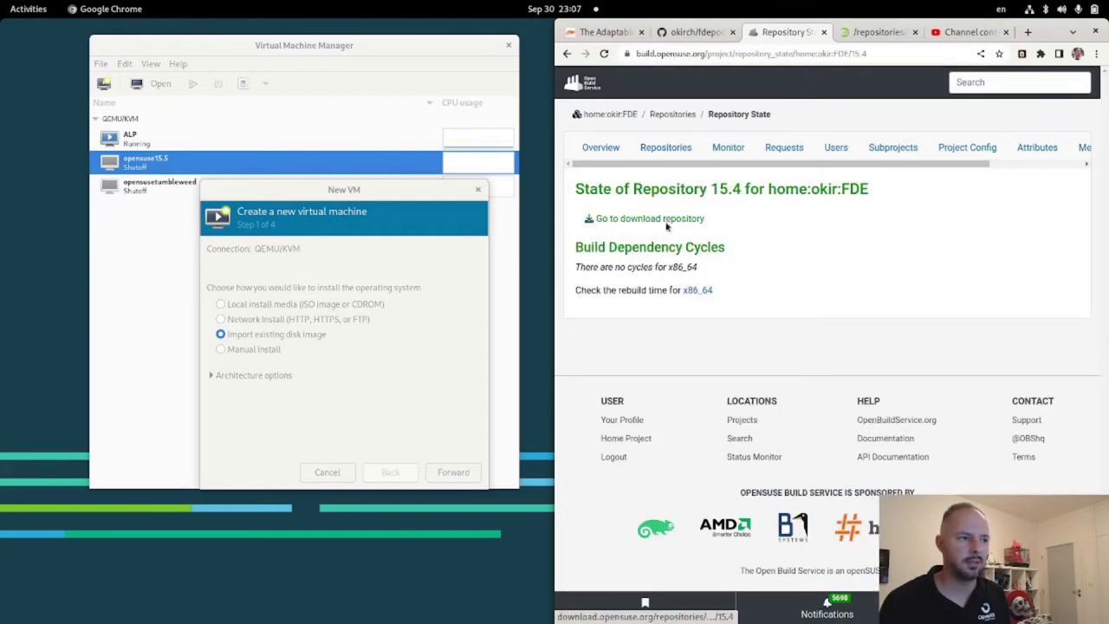
{"action": "left_click", "coordinate": [667, 232]}
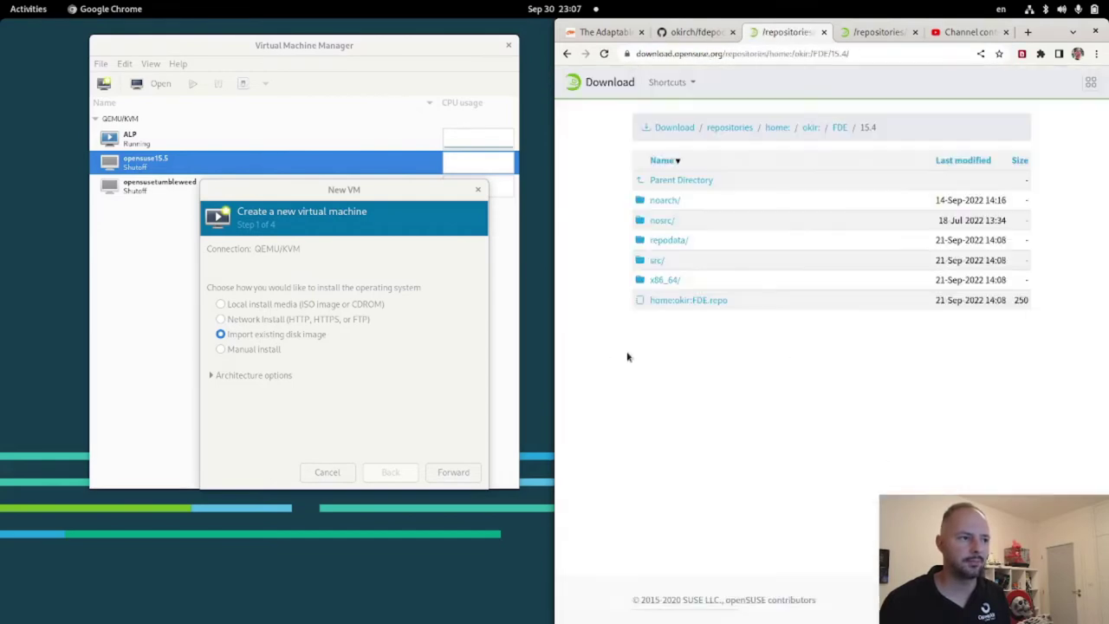
{"action": "left_click", "coordinate": [568, 53]}
{"action": "left_click", "coordinate": [569, 54]}
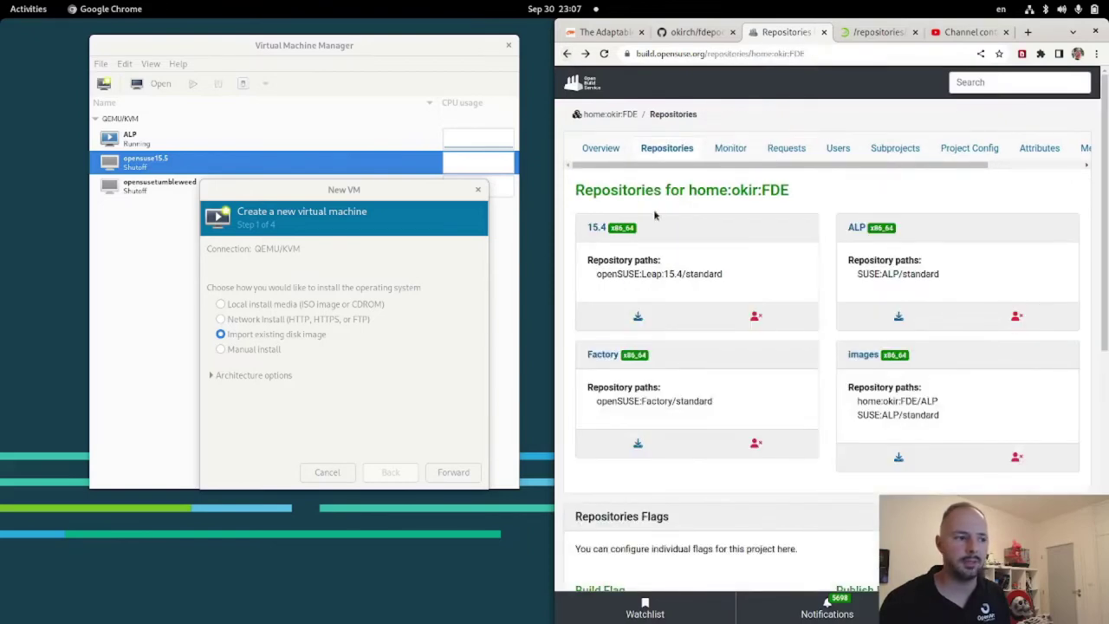
{"action": "left_click", "coordinate": [611, 115]}
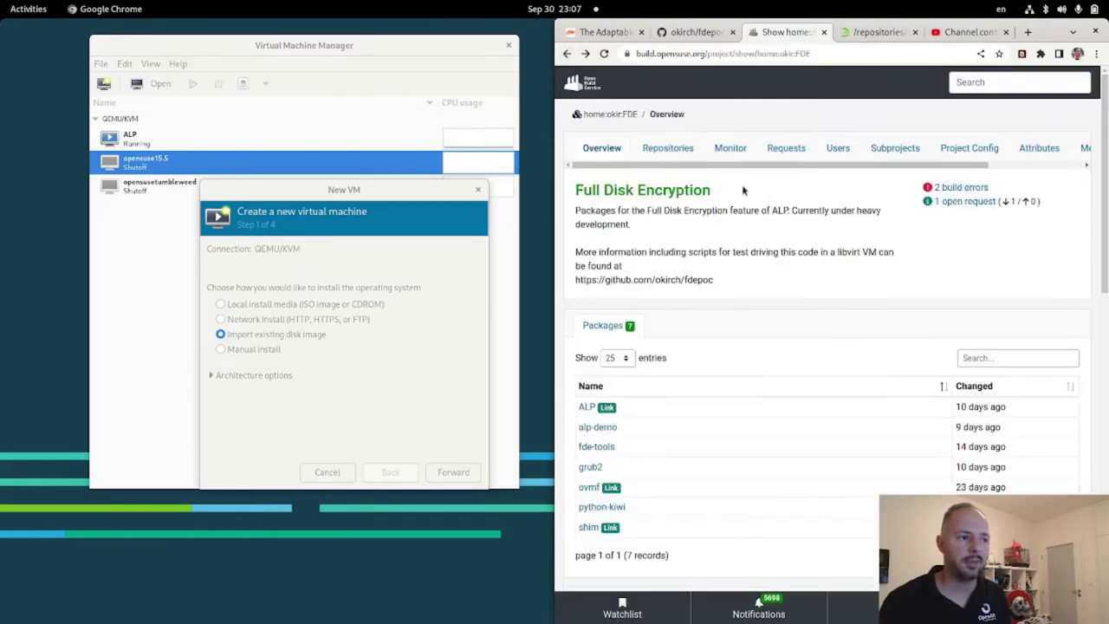
{"action": "scroll", "coordinate": [735, 391], "scroll_direction": "down", "scroll_amount": 5}
{"action": "scroll", "coordinate": [736, 391], "scroll_direction": "up", "scroll_amount": 4}
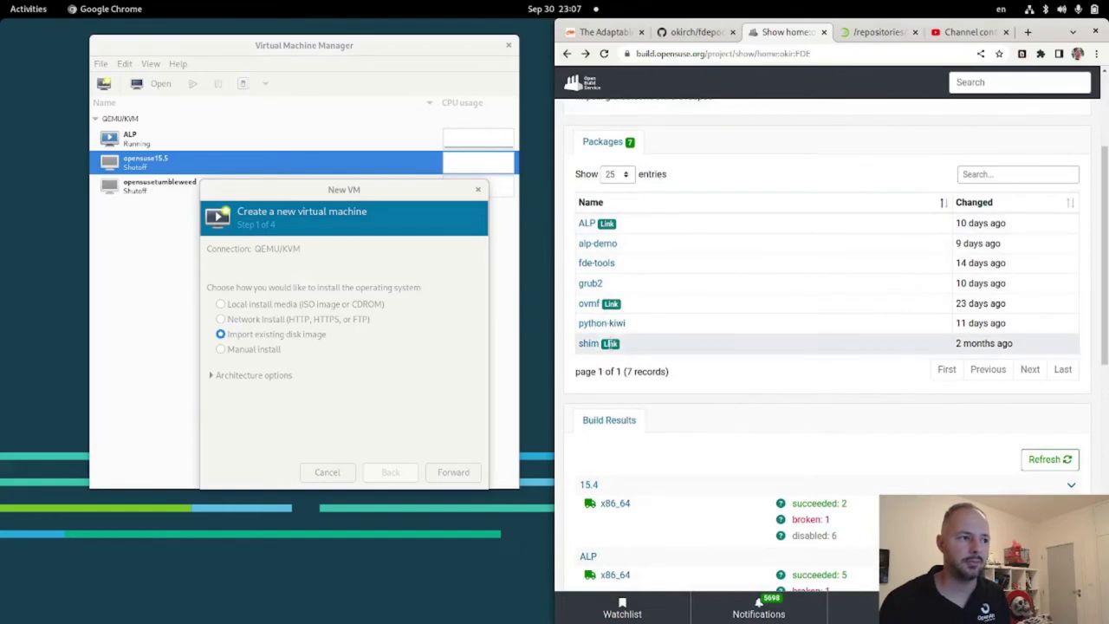
{"action": "left_click", "coordinate": [690, 33]}
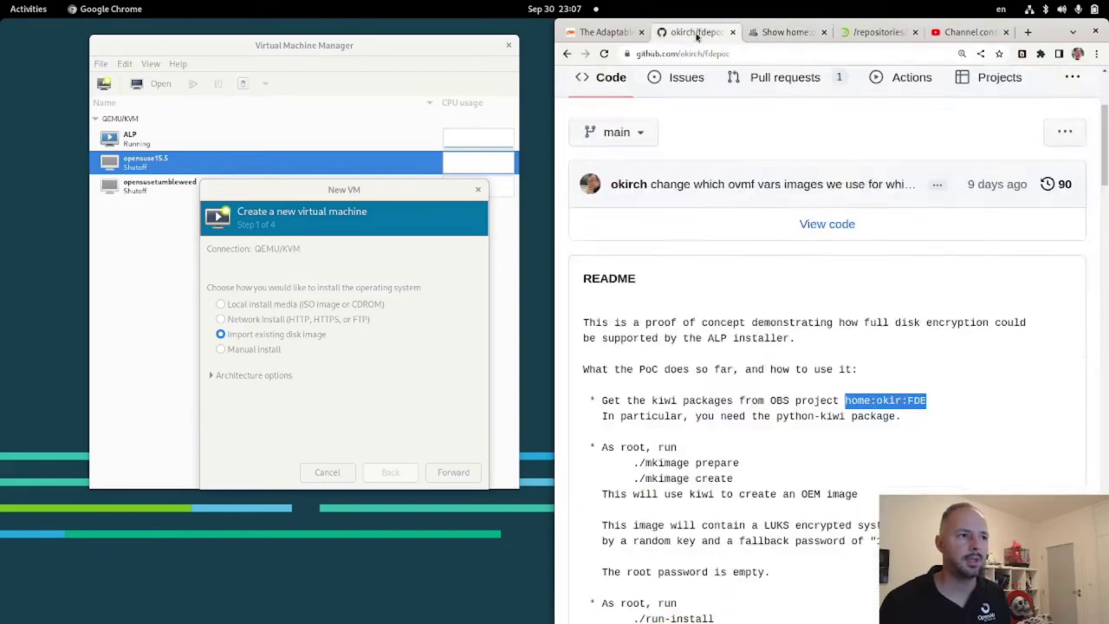
{"action": "scroll", "coordinate": [776, 453], "scroll_direction": "down", "scroll_amount": 10}
{"action": "scroll", "coordinate": [776, 452], "scroll_direction": "down", "scroll_amount": 4}
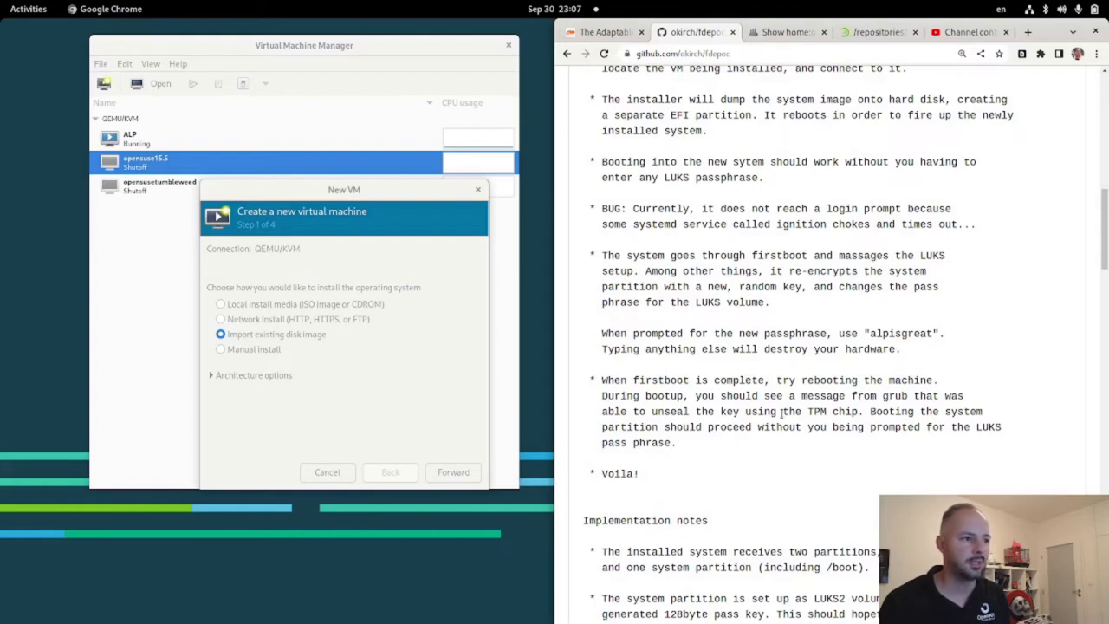
{"action": "left_click", "coordinate": [397, 427]}
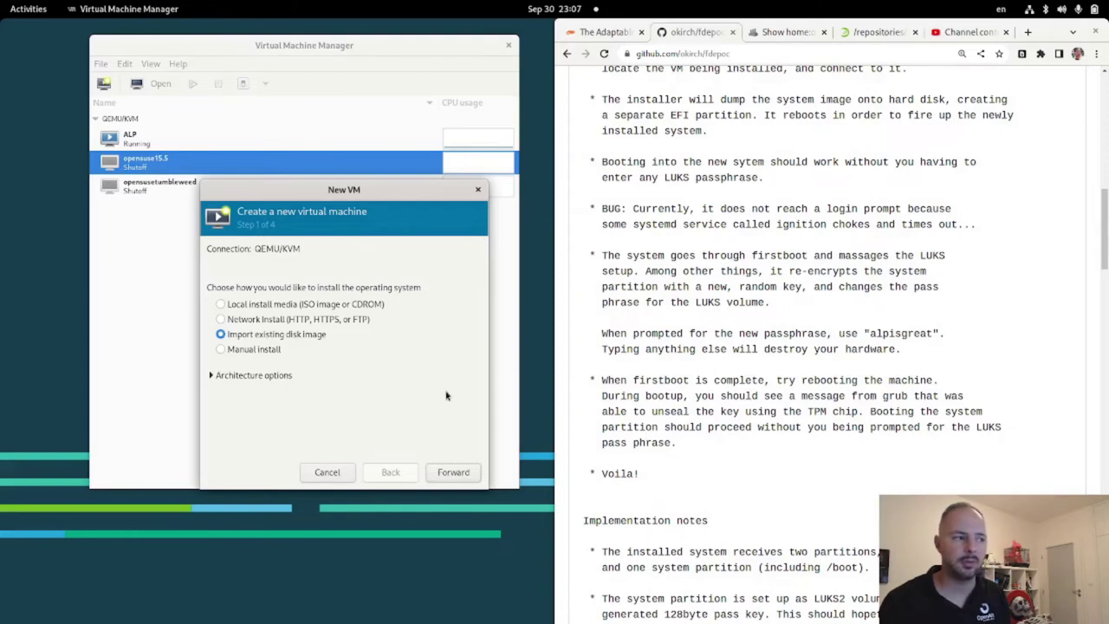
{"action": "left_click", "coordinate": [1014, 268]}
{"action": "scroll", "coordinate": [1013, 268], "scroll_direction": "up", "scroll_amount": 6}
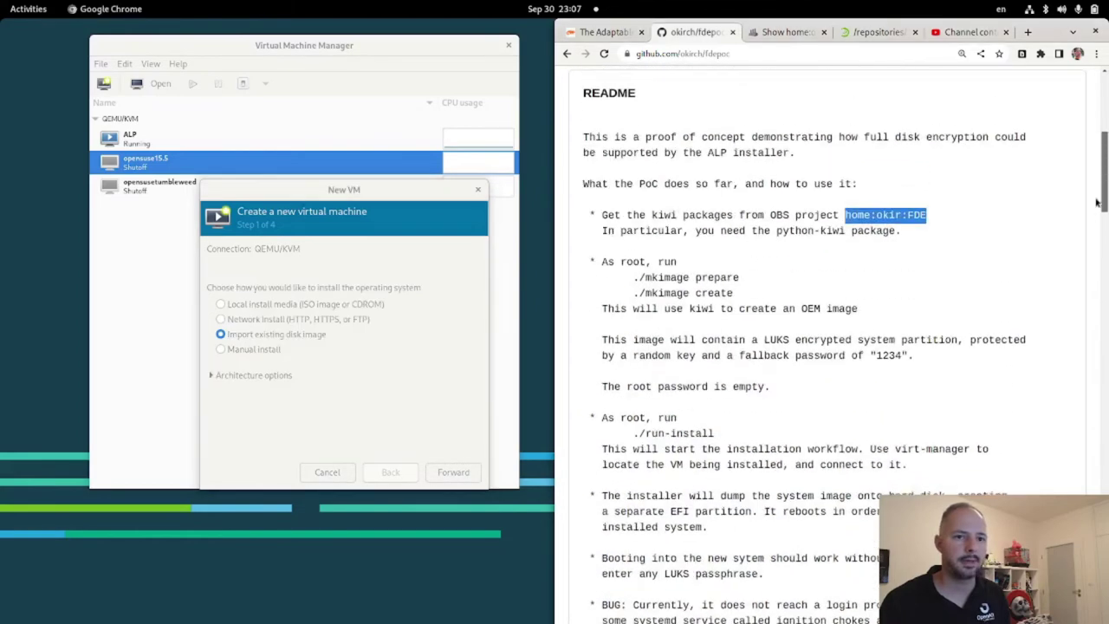
{"action": "scroll", "coordinate": [815, 240], "scroll_direction": "up", "scroll_amount": 2}
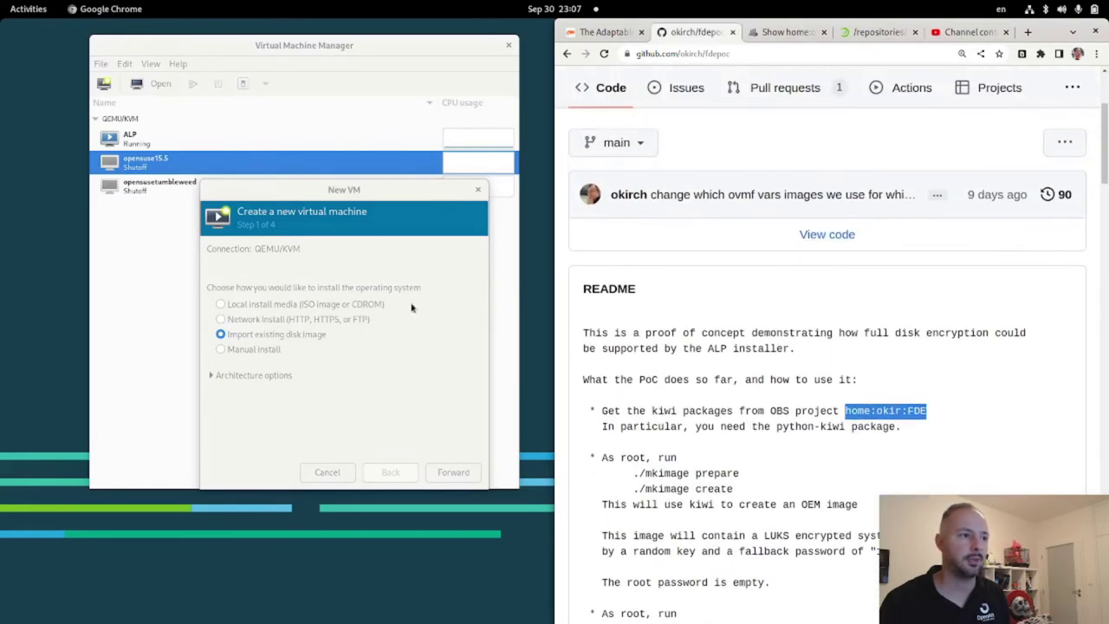
- Import the encrypted ALP qcow2 image and set the OS to SUSE Linux Enterprise 15
{"action": "left_click", "coordinate": [350, 384]}
{"action": "left_click", "coordinate": [453, 472]}
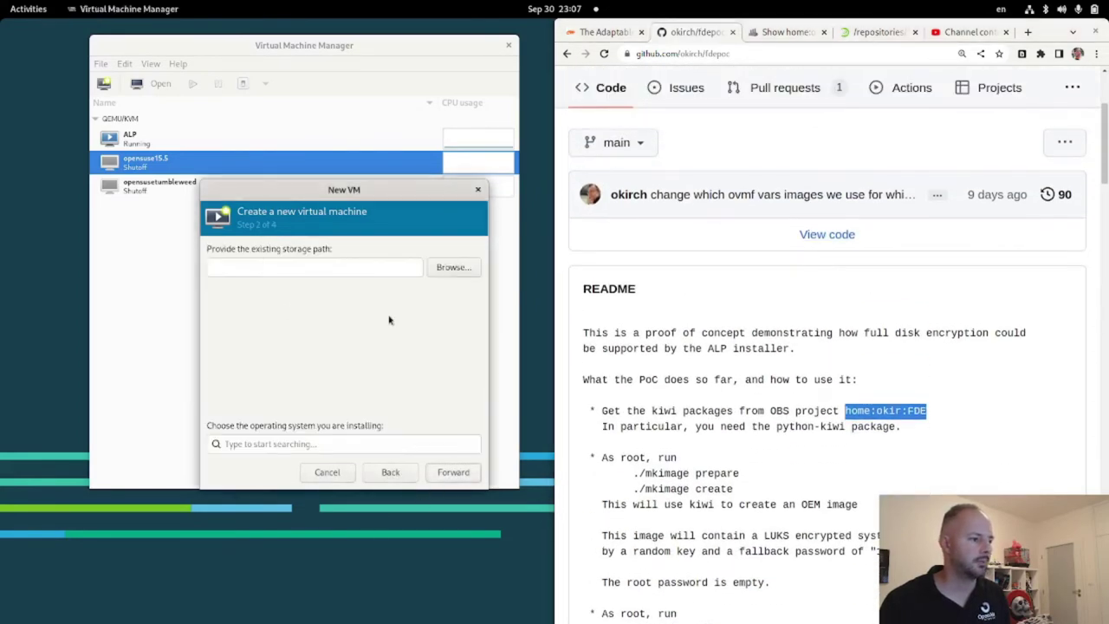
{"action": "left_click", "coordinate": [454, 267]}
{"action": "left_click", "coordinate": [389, 468]}
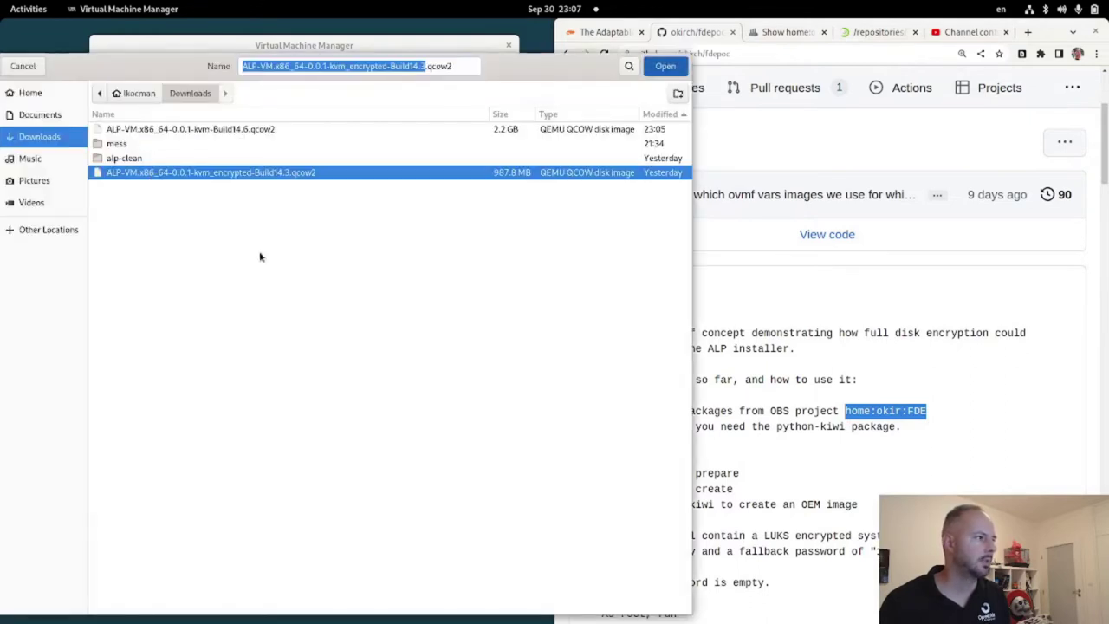
{"action": "double_click", "coordinate": [149, 174]}
{"action": "left_click", "coordinate": [314, 442]}
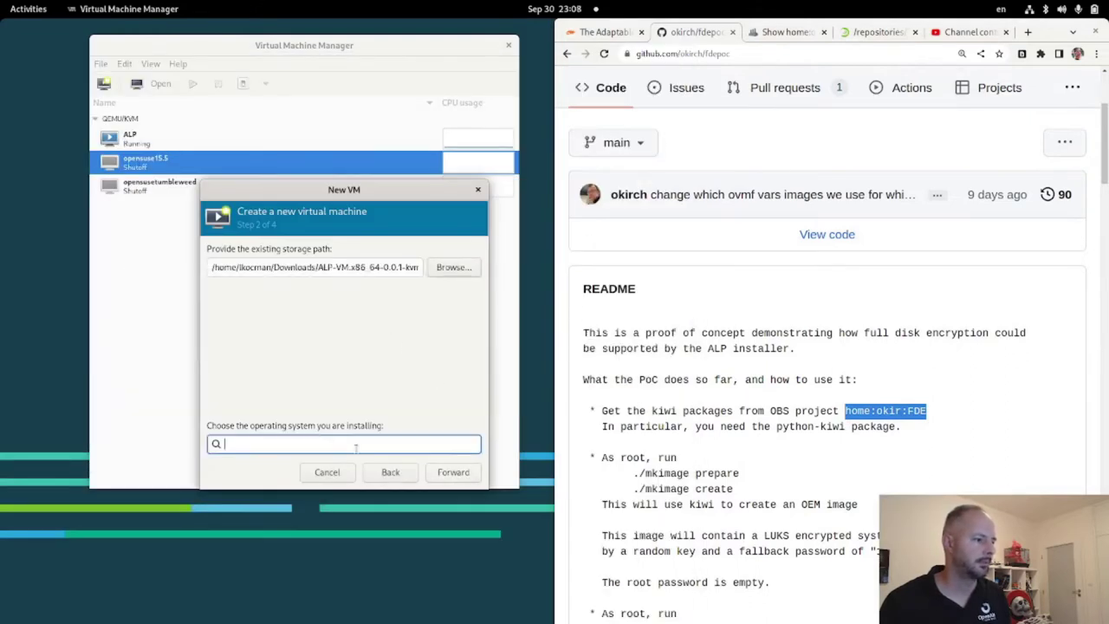
{"action": "type", "text": "suse linu"}
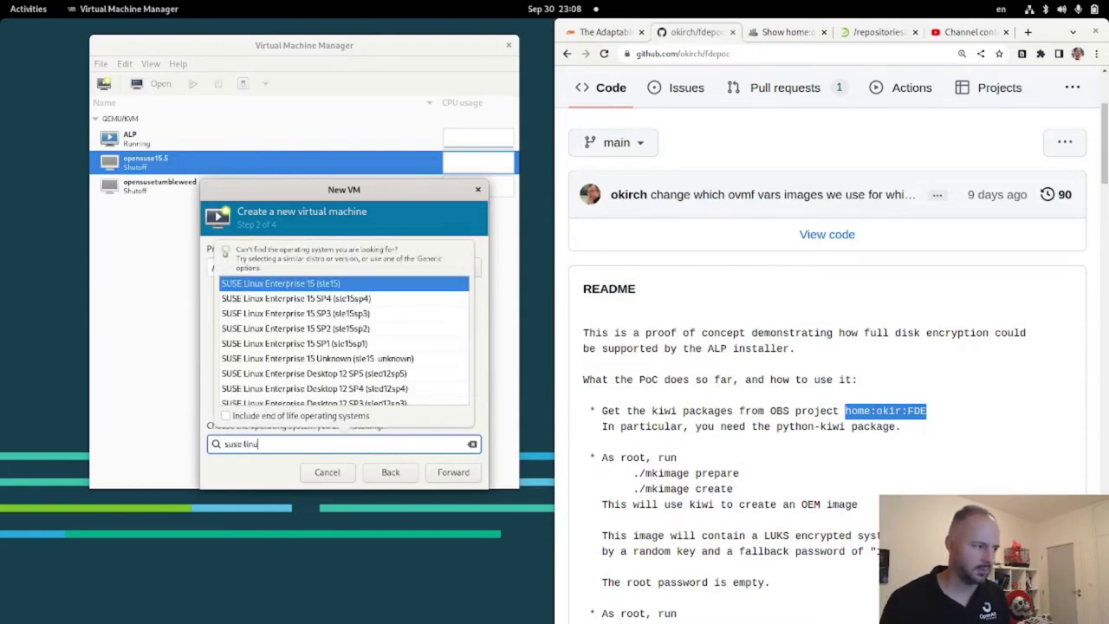
{"action": "left_click", "coordinate": [377, 288]}
- Set the VM memory to 2048 MiB
{"action": "left_click", "coordinate": [453, 473]}
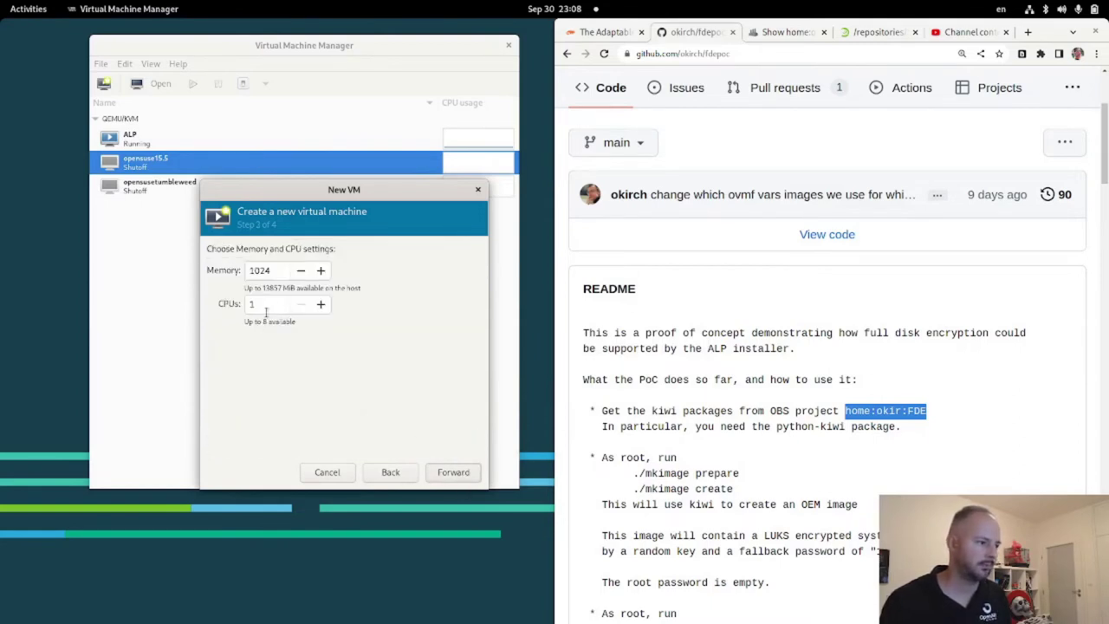
{"action": "double_click", "coordinate": [276, 270]}
{"action": "type", "text": "2048"}
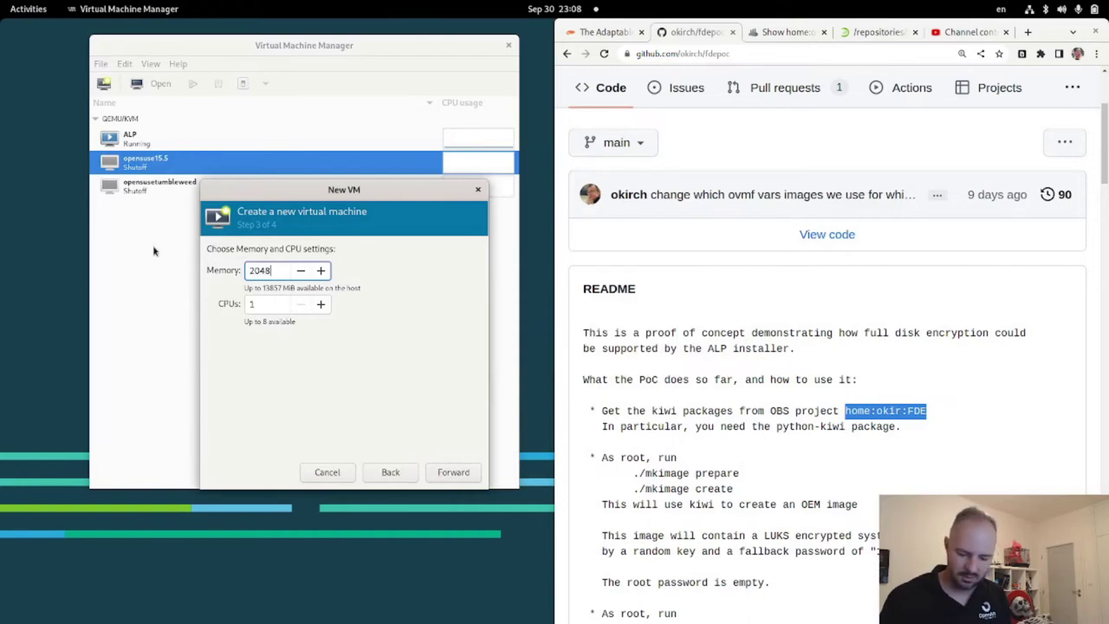
{"action": "left_click", "coordinate": [445, 472]}
- Force off the running ALP VM, name the guest ALP-encrypted, and enable customize before install
{"action": "right_click", "coordinate": [203, 138]}
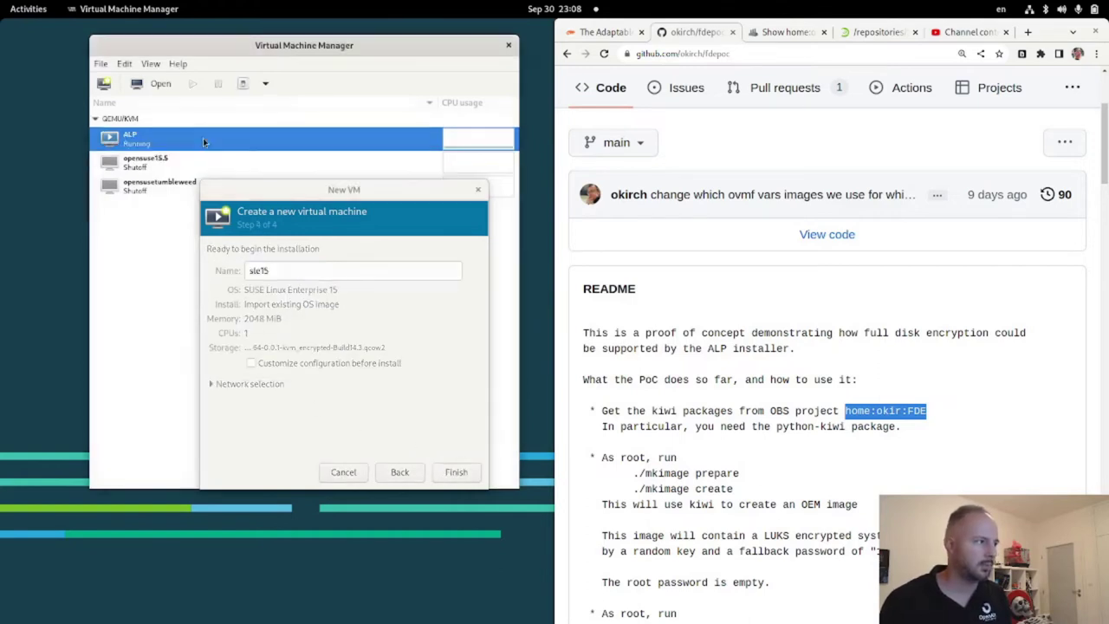
{"action": "mouse_move", "coordinate": [257, 185]}
{"action": "left_click", "coordinate": [329, 227]}
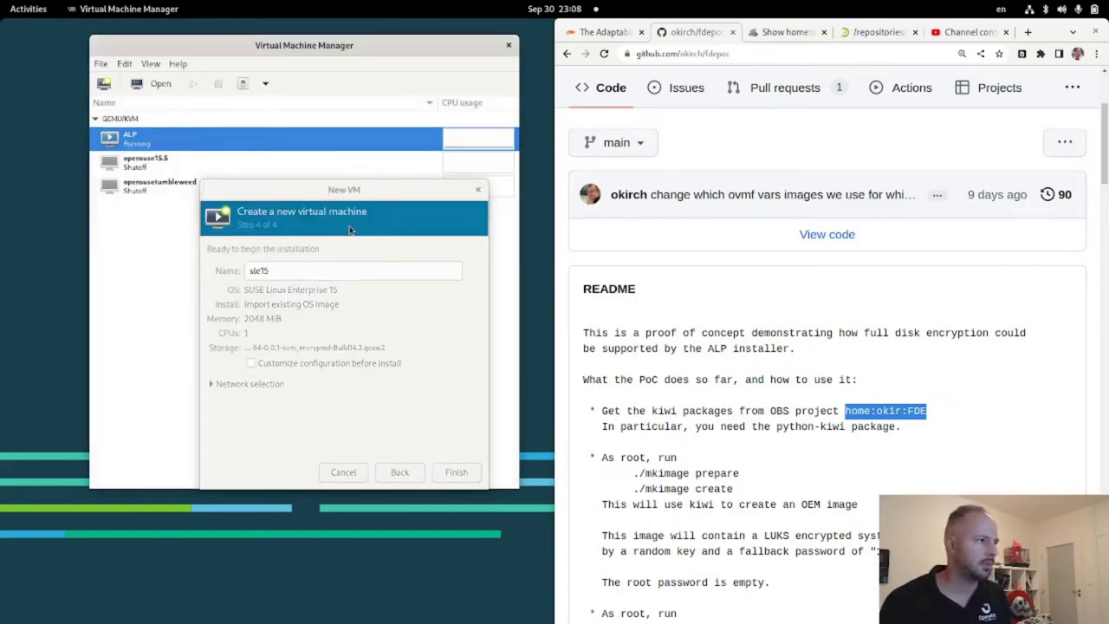
{"action": "left_click", "coordinate": [382, 315]}
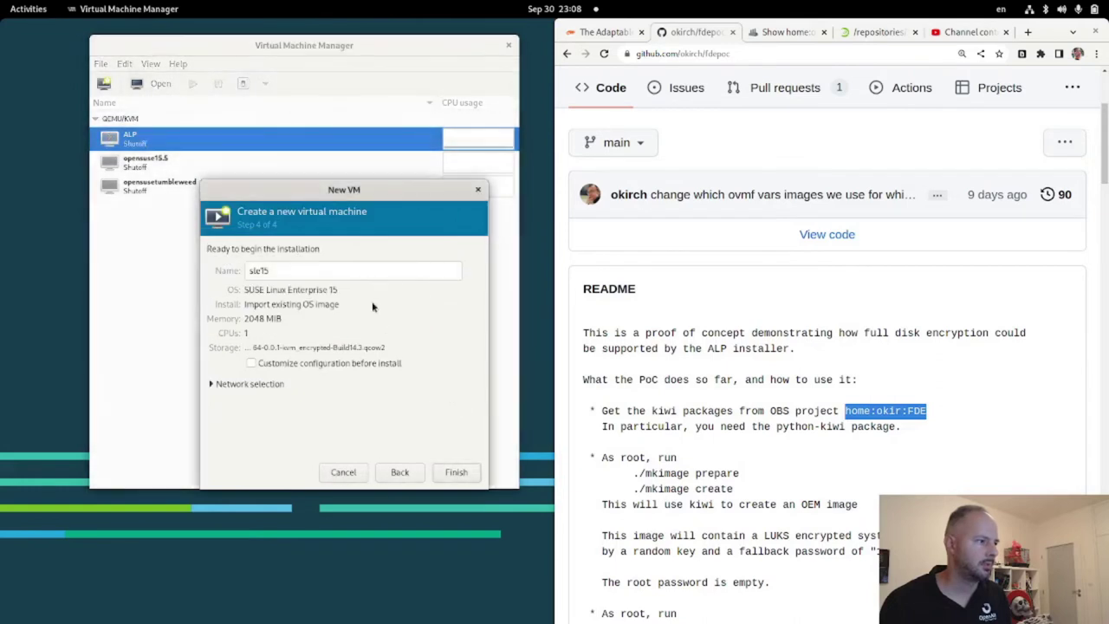
{"action": "type", "text": "ALP-encry"}
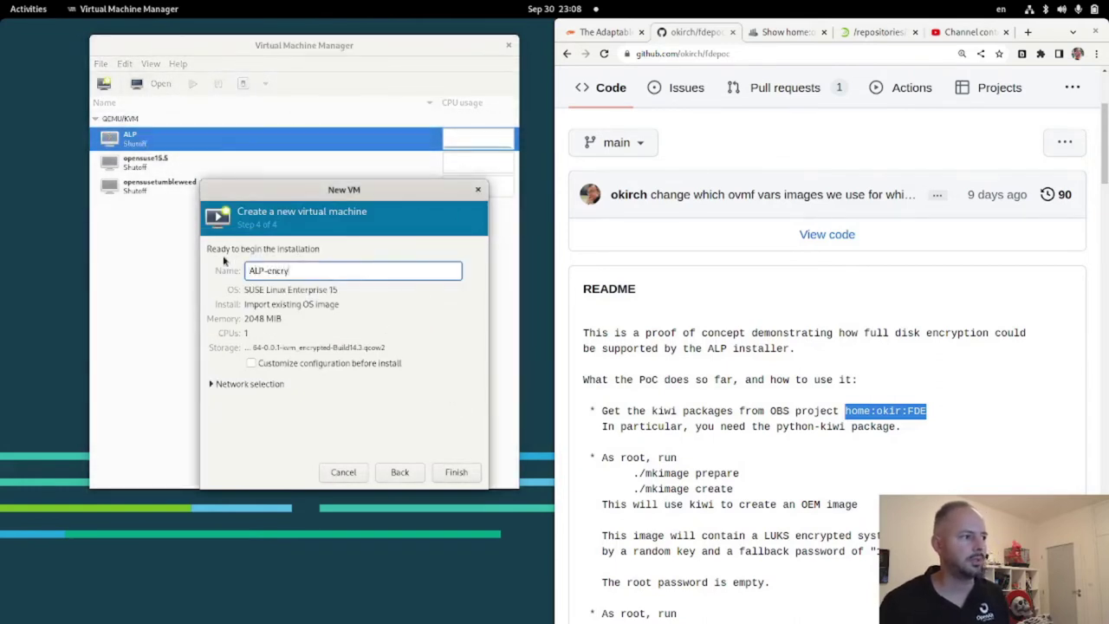
{"action": "type", "text": "pted"}
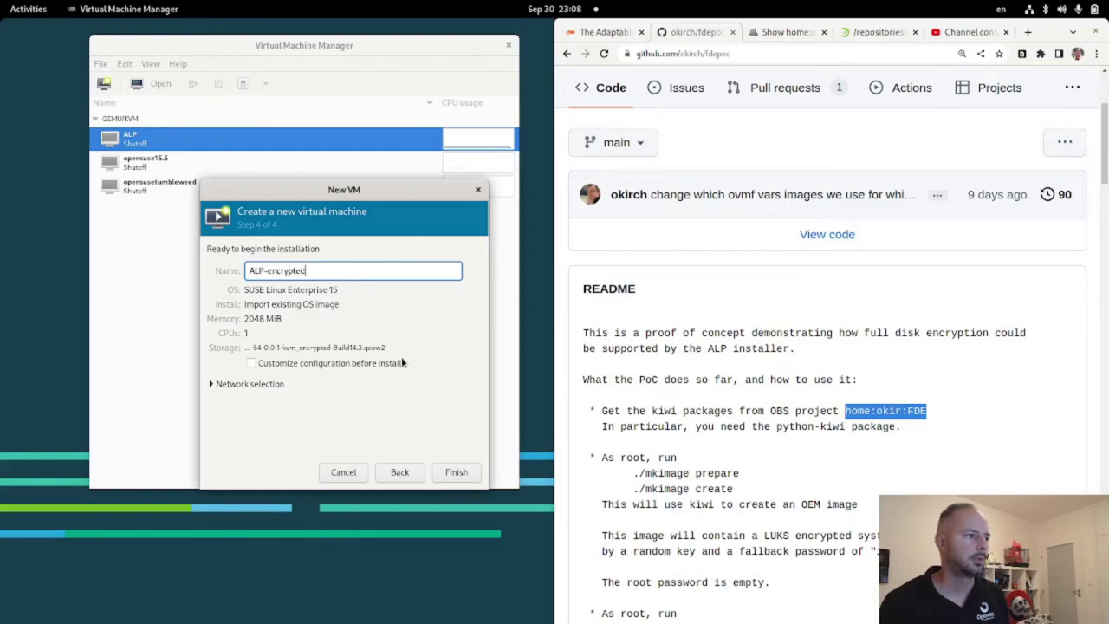
{"action": "left_click", "coordinate": [293, 365]}
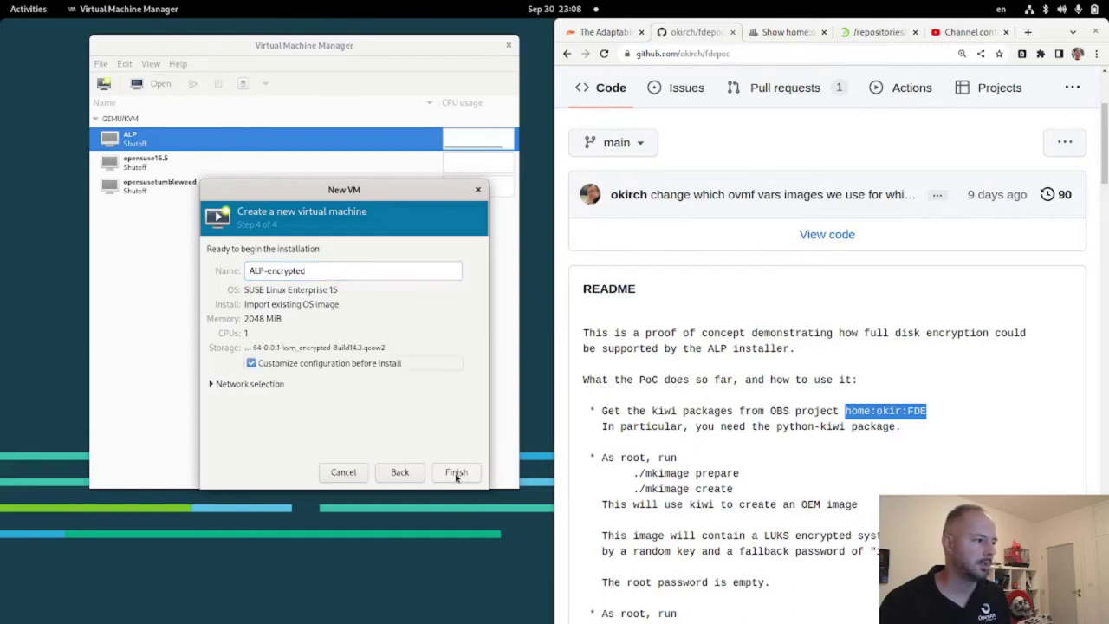
- Add a TPM (Emulated) device to ALP-encrypted's hardware and begin the installation
{"action": "left_click", "coordinate": [457, 473]}
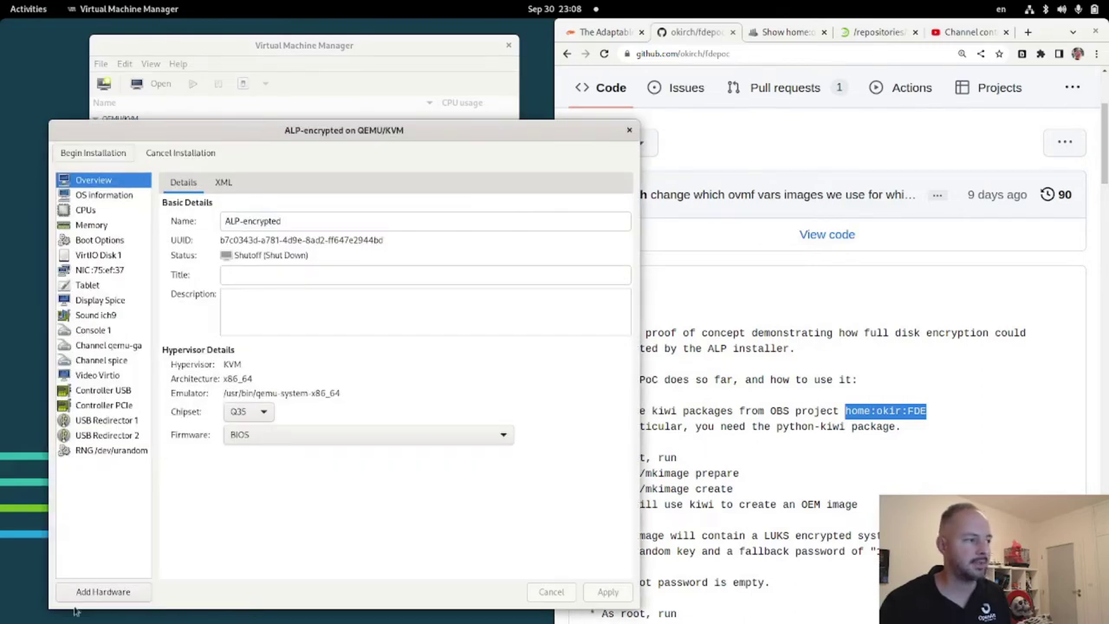
{"action": "left_click", "coordinate": [103, 592]}
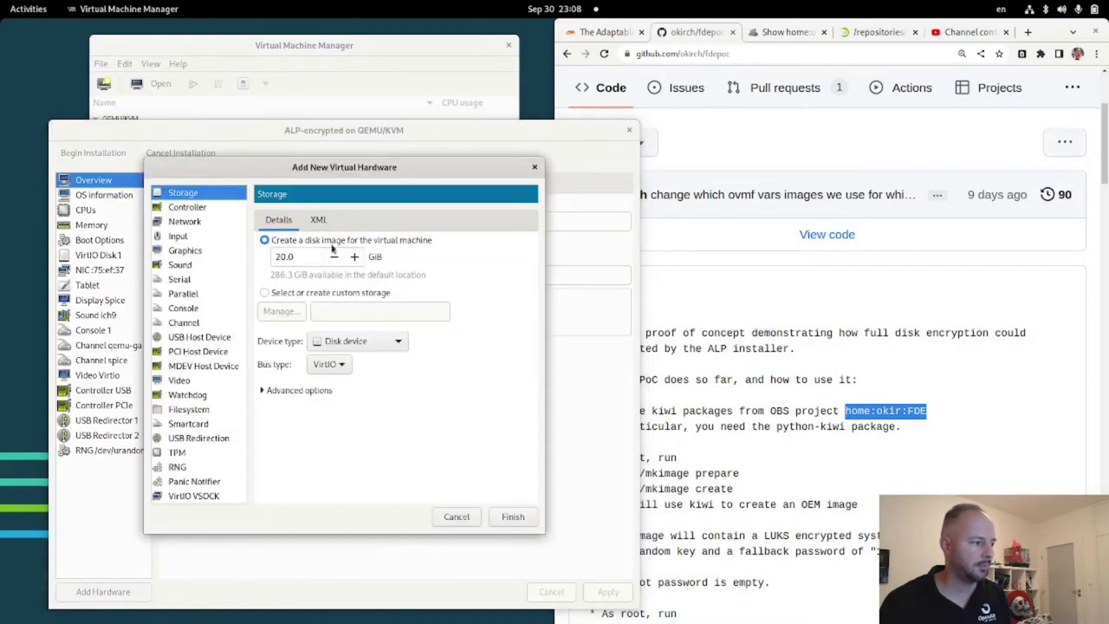
{"action": "left_click", "coordinate": [200, 452]}
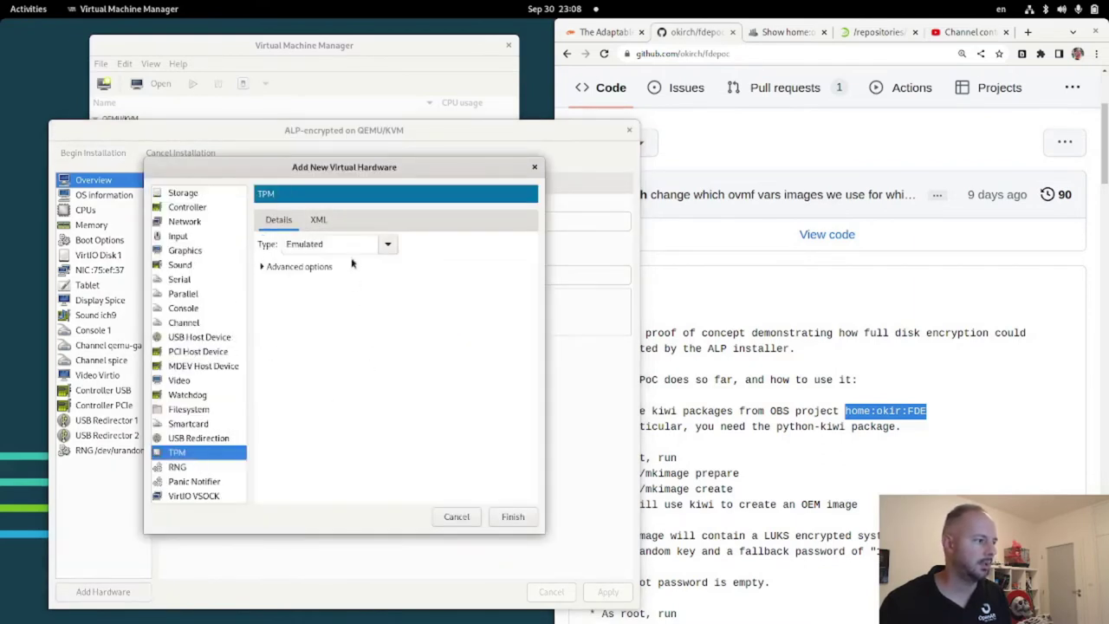
{"action": "left_click", "coordinate": [513, 517]}
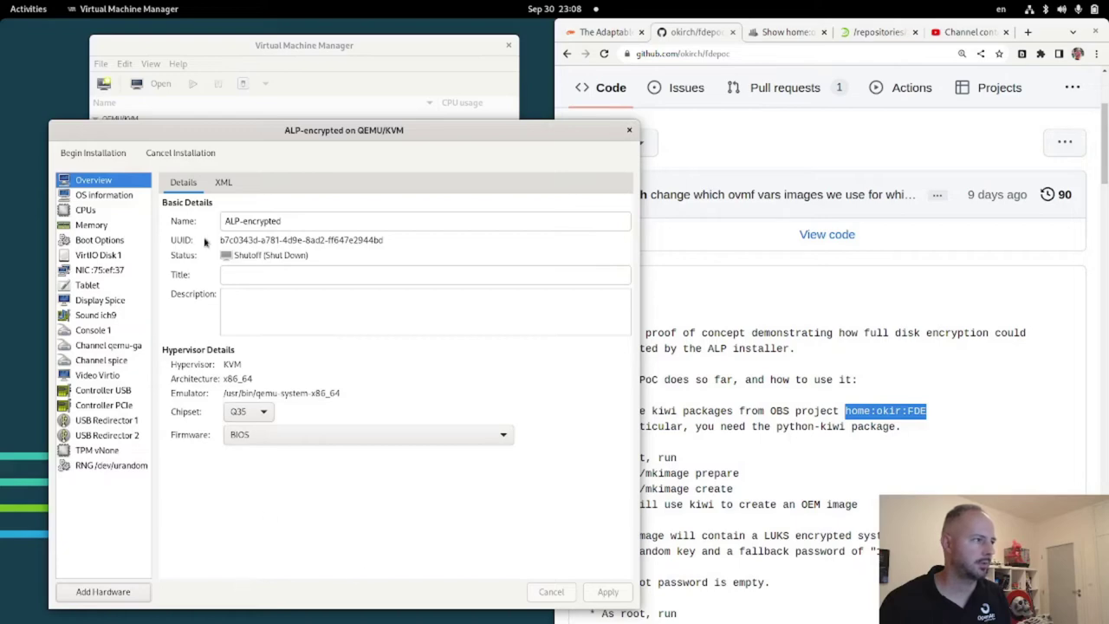
{"action": "left_click", "coordinate": [86, 152]}
- Scroll through the fdepoc README in the browser while the VM is being created
{"action": "key", "text": "alt+Tab"}
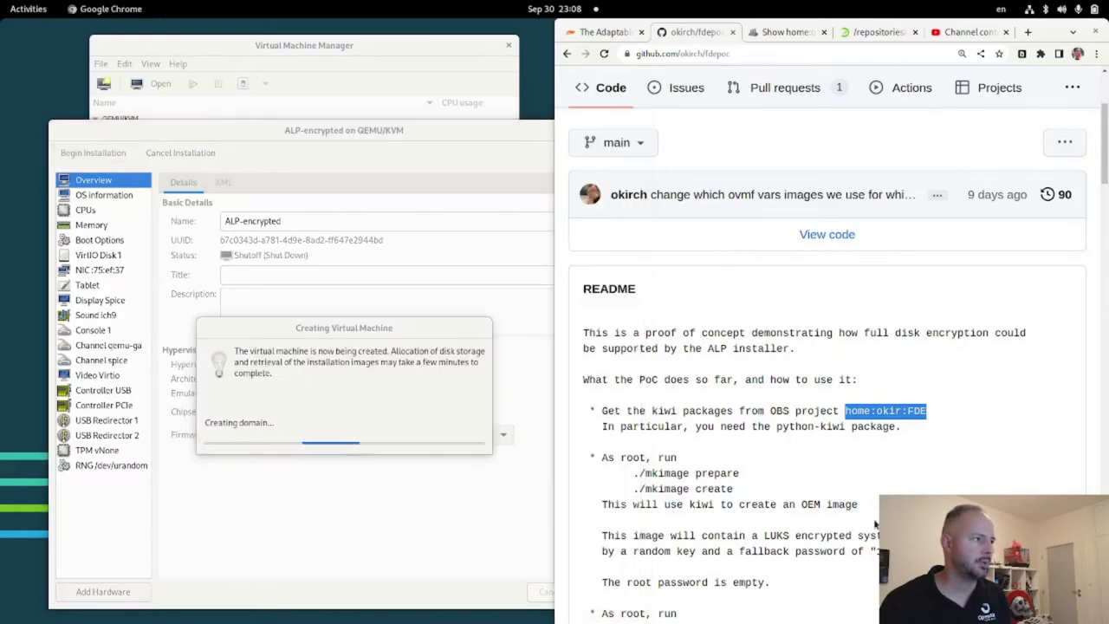
{"action": "scroll", "coordinate": [832, 346], "scroll_direction": "down", "scroll_amount": 7}
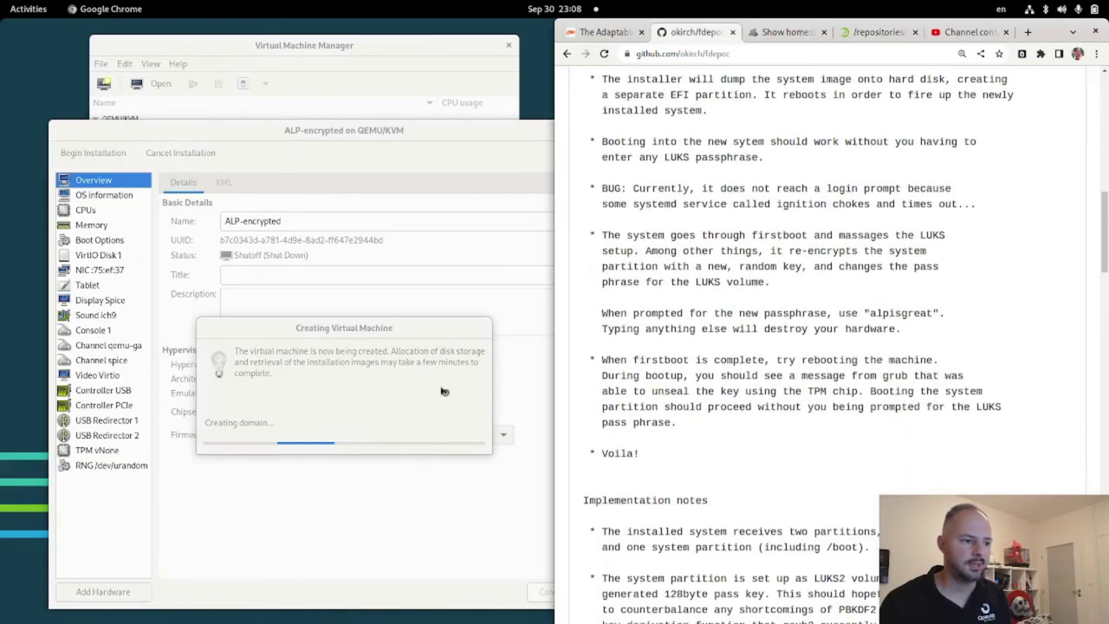
{"action": "scroll", "coordinate": [774, 462], "scroll_direction": "down", "scroll_amount": 10}
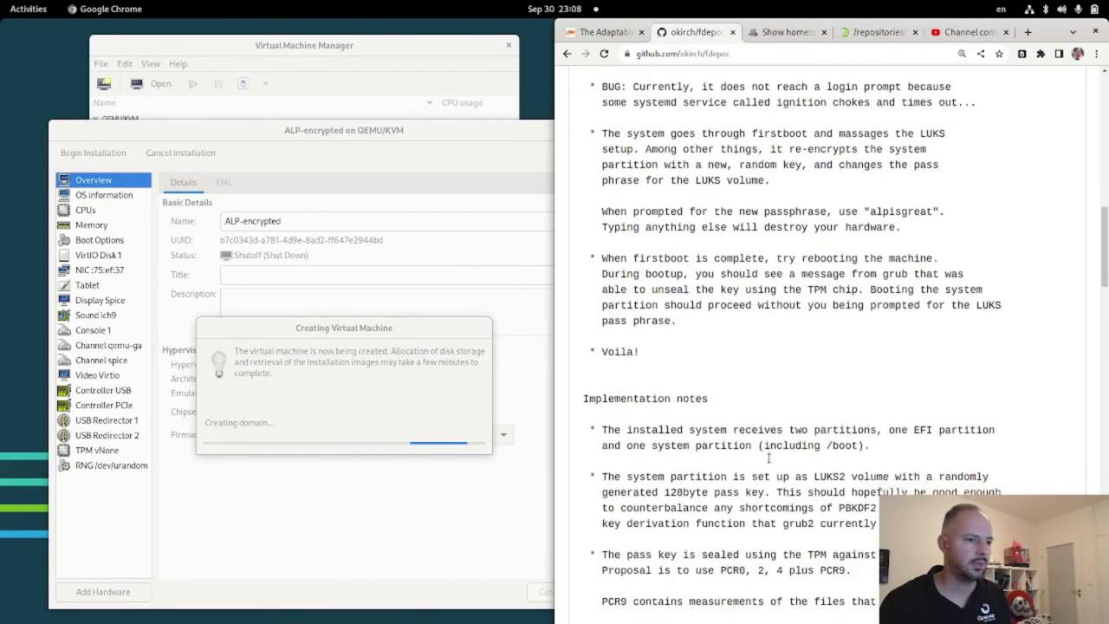
{"action": "left_click_drag", "start_coordinate": [1102, 347], "coordinate": [1104, 486]}
{"action": "scroll", "coordinate": [648, 417], "scroll_direction": "up", "scroll_amount": 20}
{"action": "scroll", "coordinate": [648, 418], "scroll_direction": "down", "scroll_amount": 2}
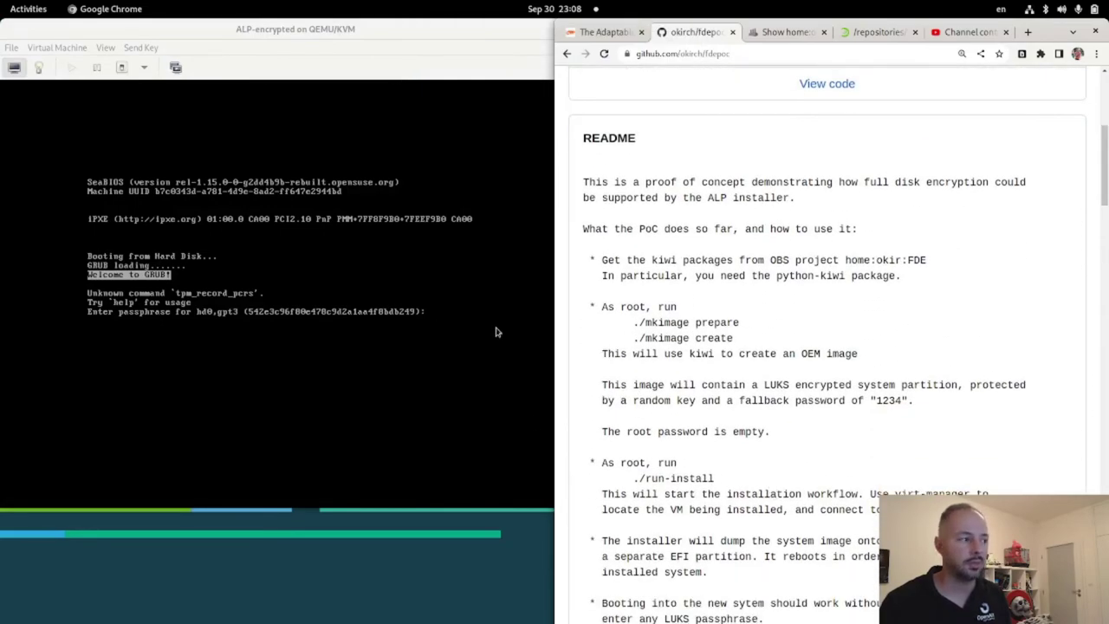
- Focus the VM console at the GRUB passphrase prompt, release it, and return to the OBS project page
{"action": "left_click", "coordinate": [379, 316]}
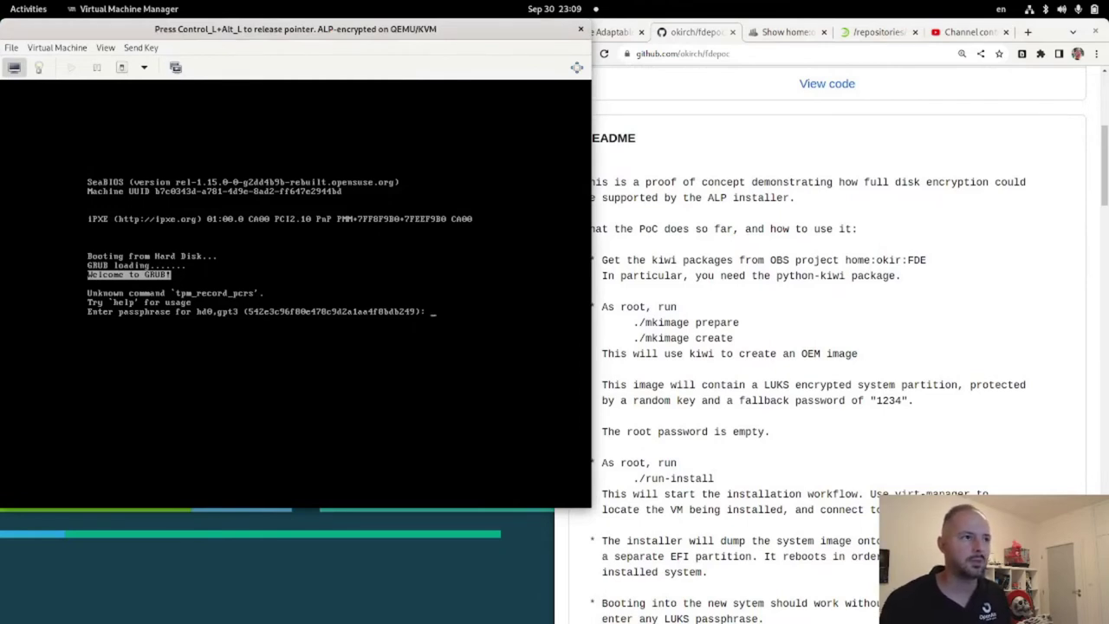
{"action": "key", "text": "ctrl+alt"}
{"action": "left_click", "coordinate": [785, 32]}
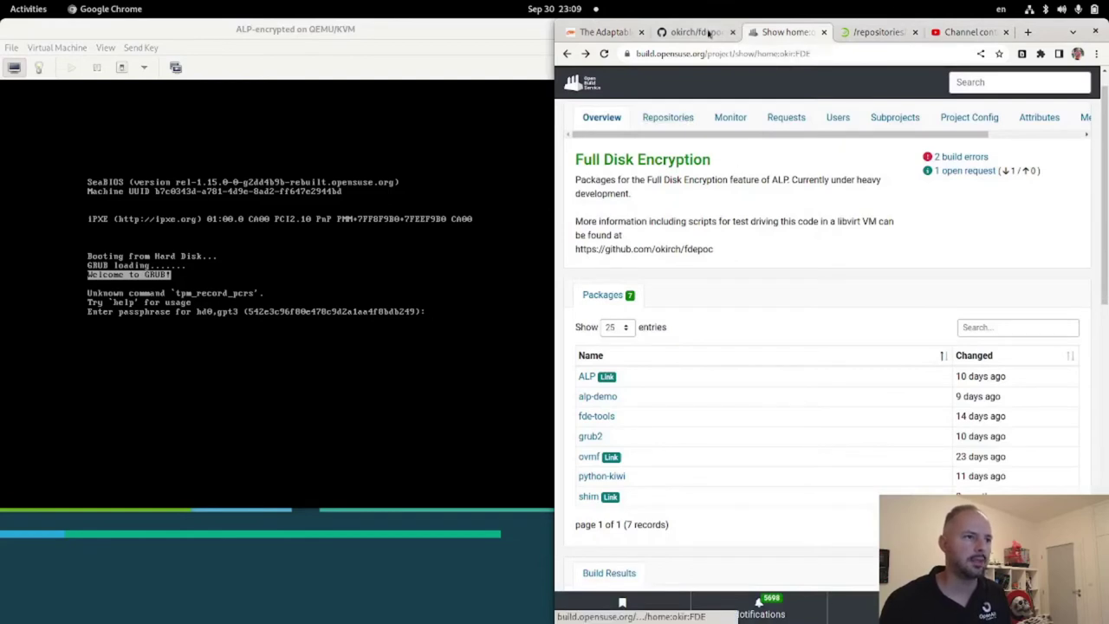
- Select the fallback LUKS passphrase in the ALP package's ALP.kiwi file and focus the VM console
{"action": "left_click", "coordinate": [587, 376]}
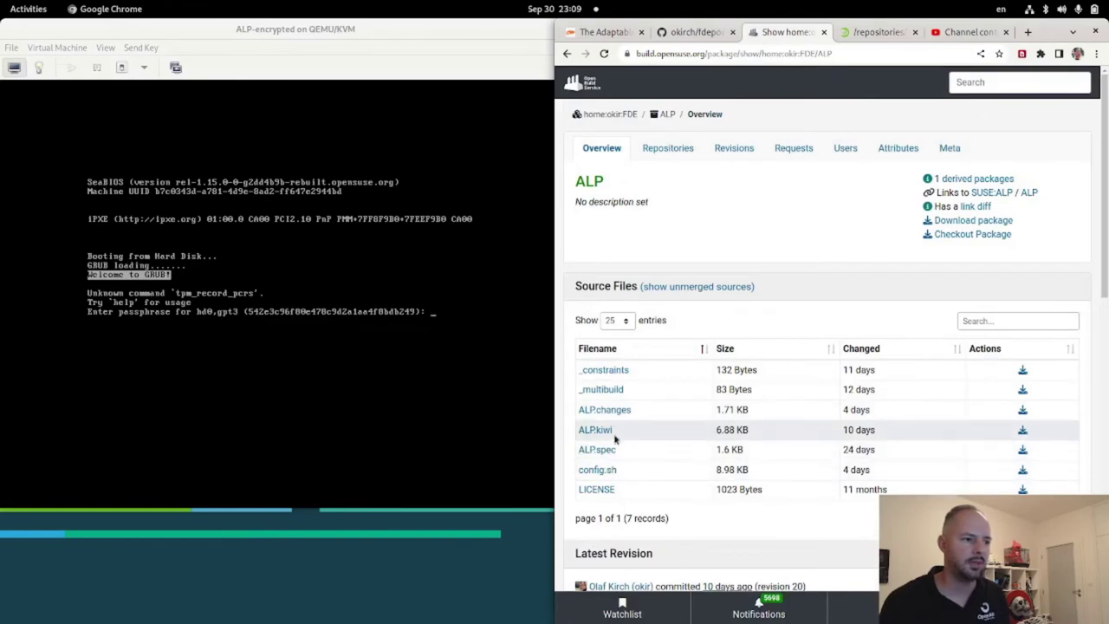
{"action": "left_click", "coordinate": [612, 431]}
{"action": "scroll", "coordinate": [747, 456], "scroll_direction": "down", "scroll_amount": 5}
{"action": "scroll", "coordinate": [750, 459], "scroll_direction": "down", "scroll_amount": 3}
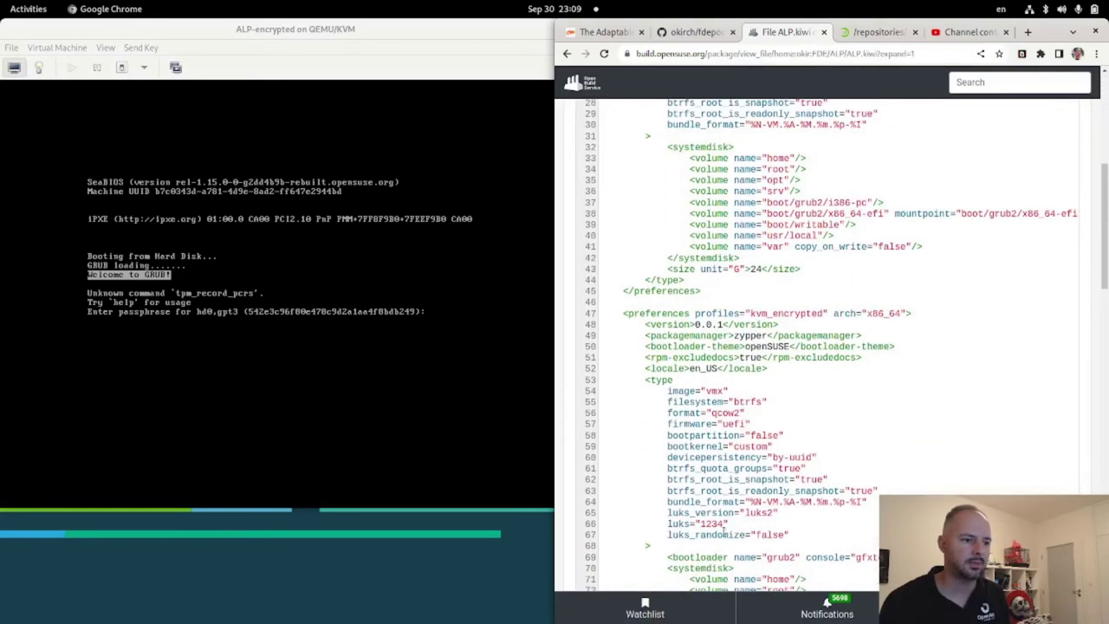
{"action": "double_click", "coordinate": [712, 523]}
{"action": "left_click", "coordinate": [481, 452]}
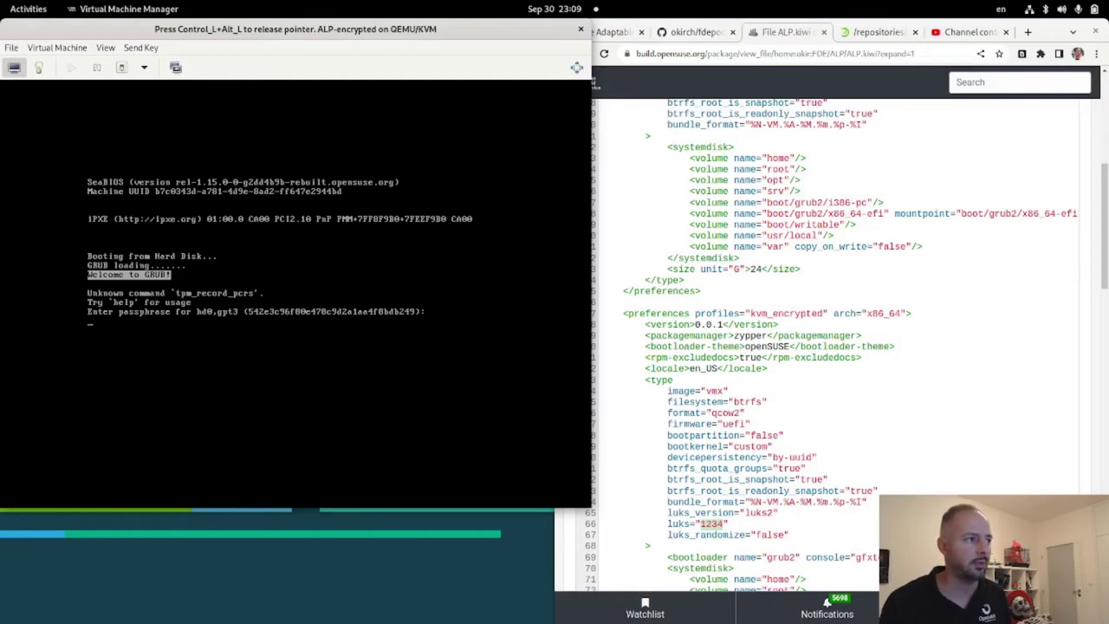
- Submit the disk passphrase and boot the Adaptable Linux Platform entry from the GRUB menu
{"action": "key", "text": "ctrl+alt"}
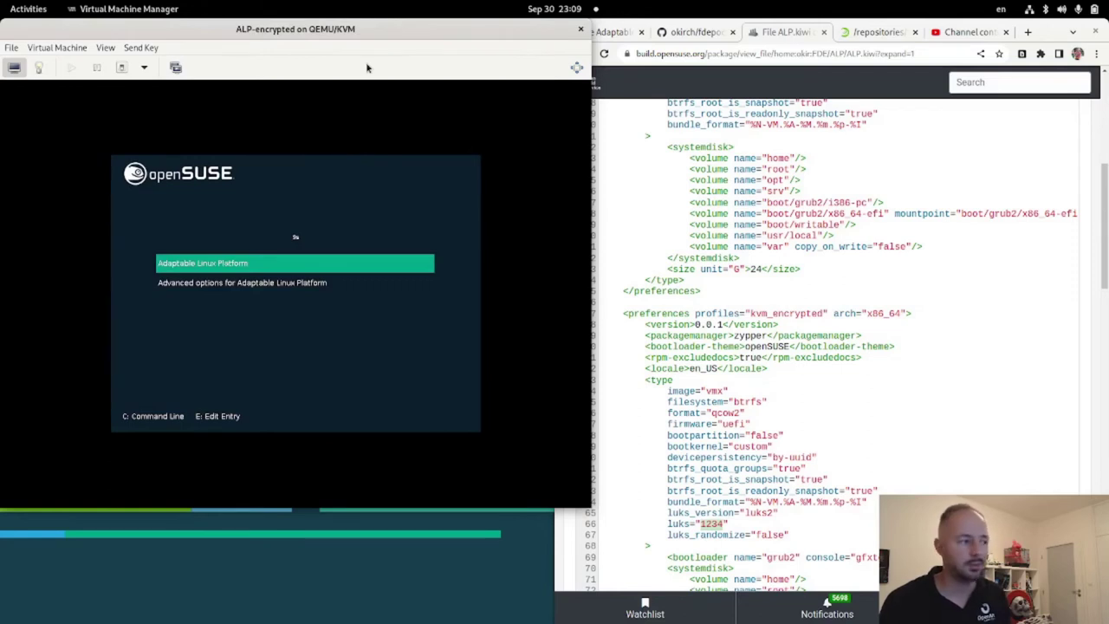
{"action": "key", "text": "Down"}
{"action": "key", "text": "Up"}
{"action": "key", "text": "Return"}
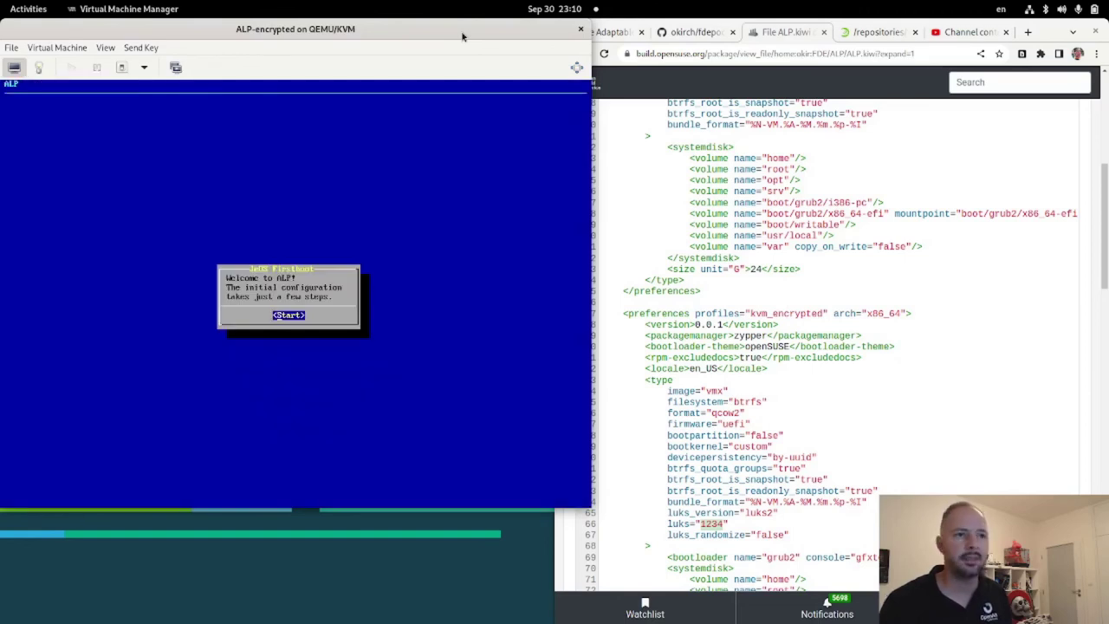
- Start firstboot, keep the default keyboard layout, and agree to the license terms
{"action": "left_click_drag", "start_coordinate": [441, 29], "coordinate": [466, 31]}
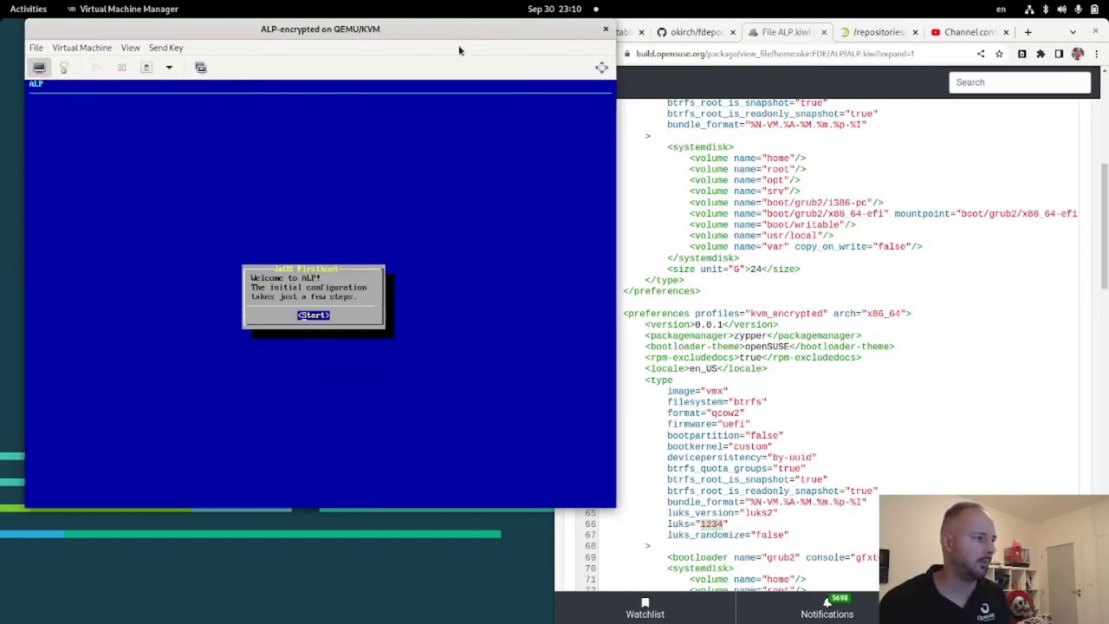
{"action": "key", "text": "Return"}
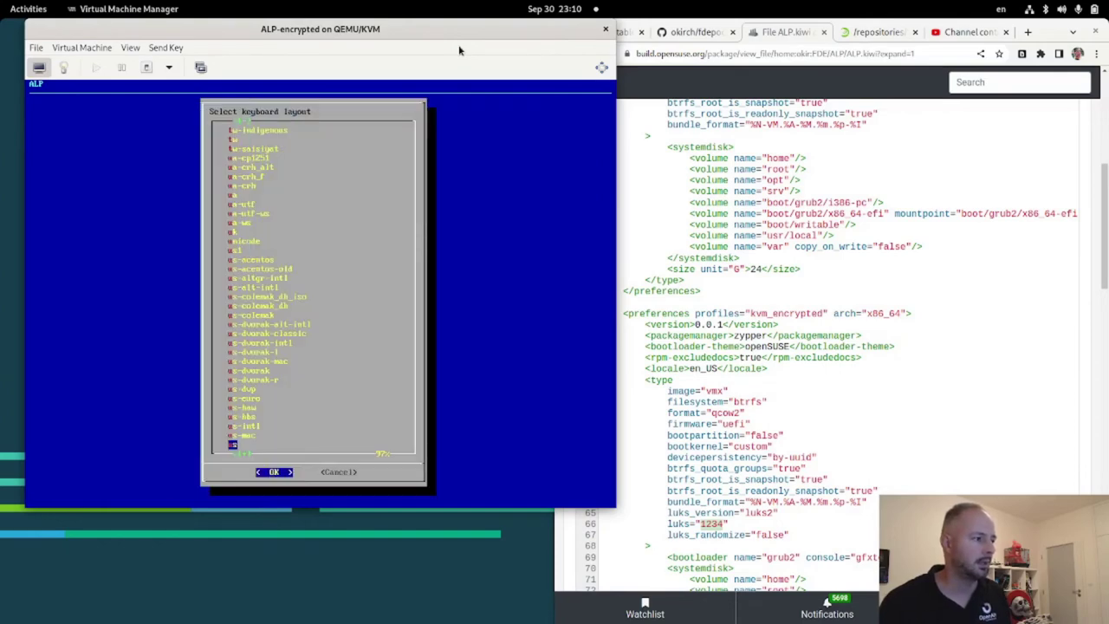
{"action": "key", "text": "Return"}
{"action": "key", "text": "Return"}
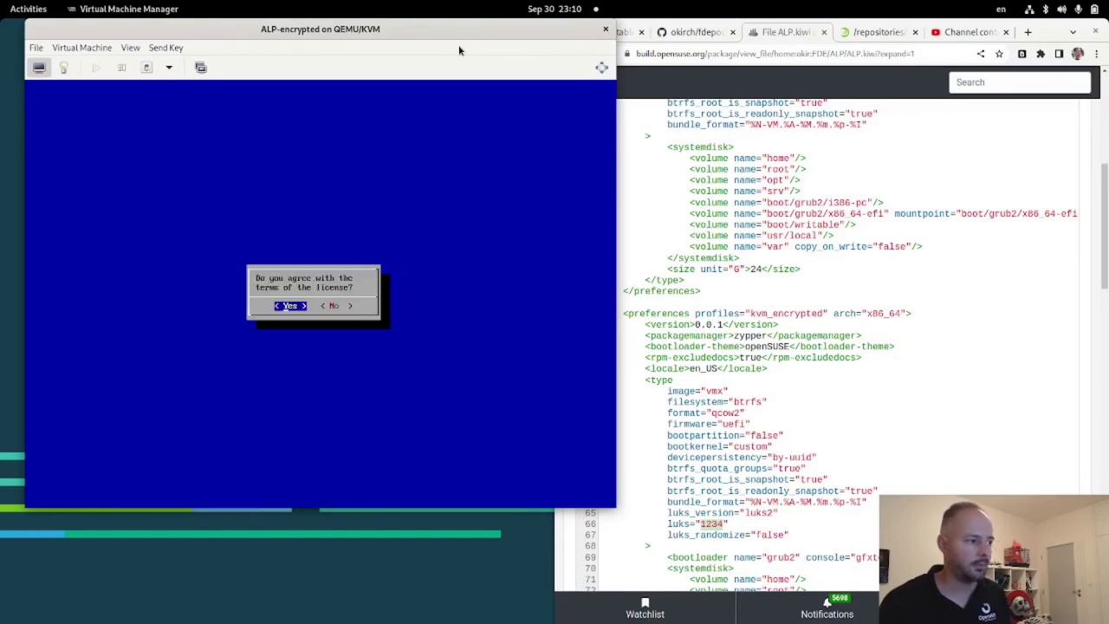
{"action": "key", "text": "Return"}
{"action": "key", "text": "Return"}
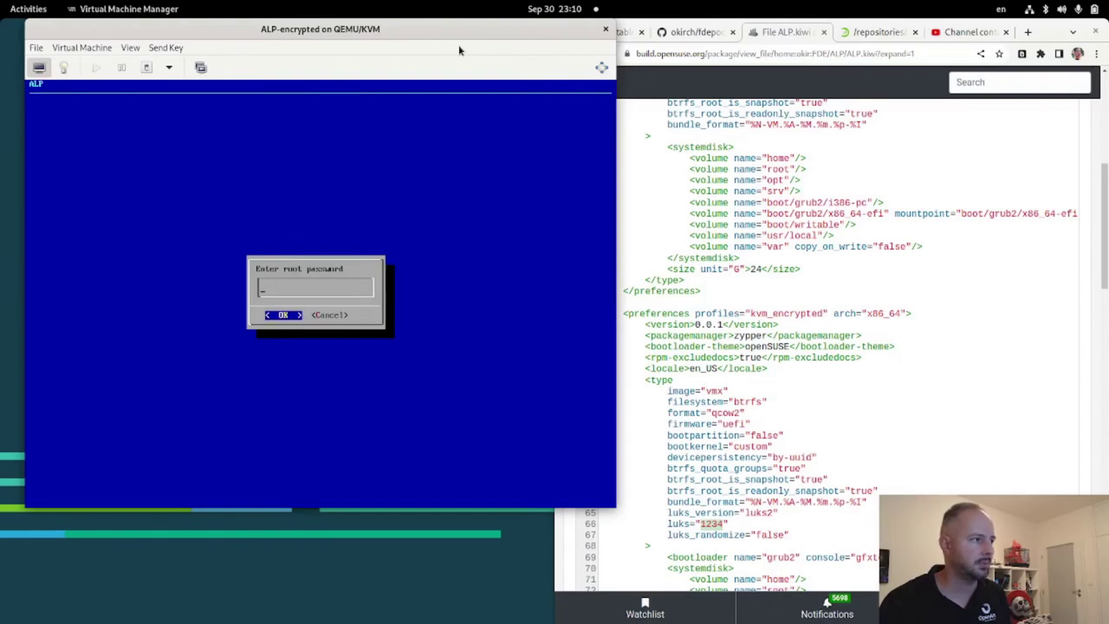
{"action": "key", "text": "Return"}
{"action": "key", "text": "Return"}
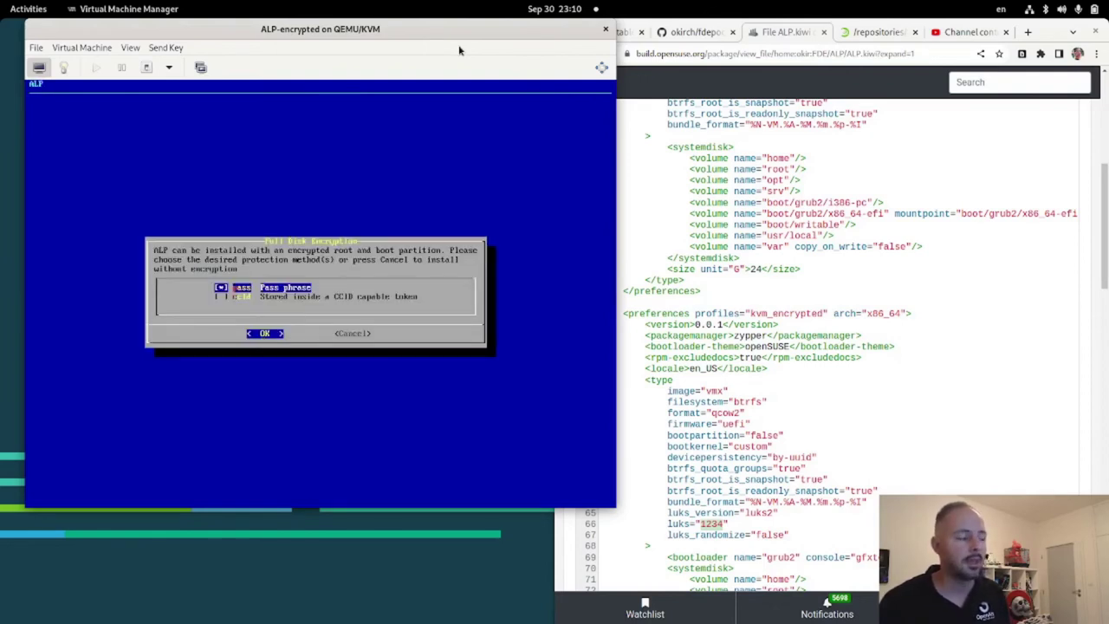
- Choose pass phrase protection and enter the new LUKS recovery password twice to start re-encrypting /dev/vda3
{"action": "left_click", "coordinate": [695, 33]}
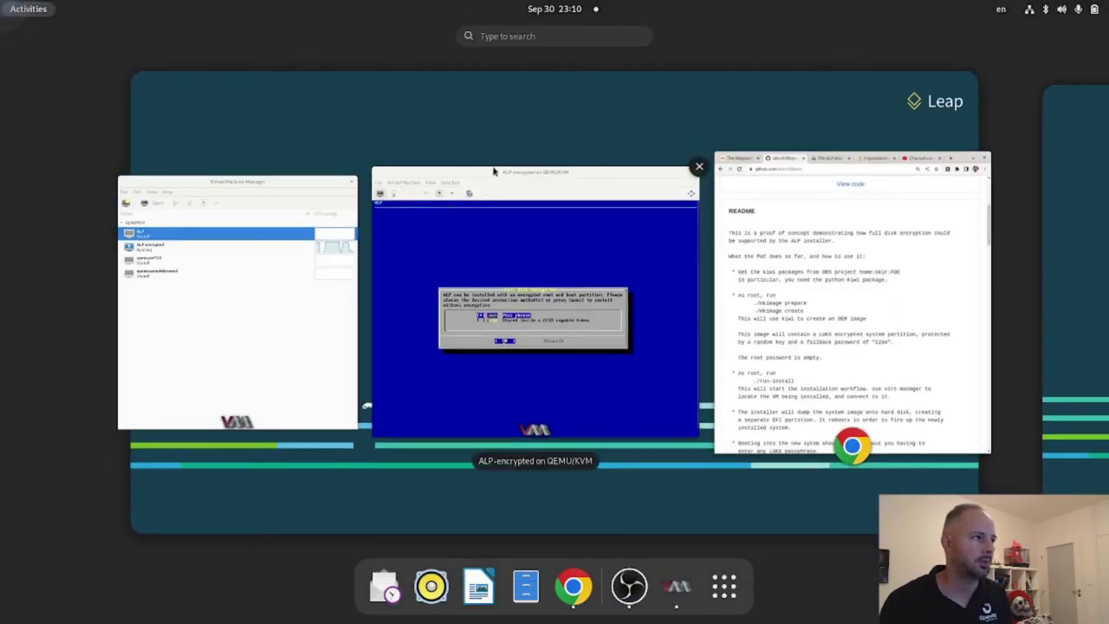
{"action": "scroll", "coordinate": [827, 347], "scroll_direction": "down", "scroll_amount": 1}
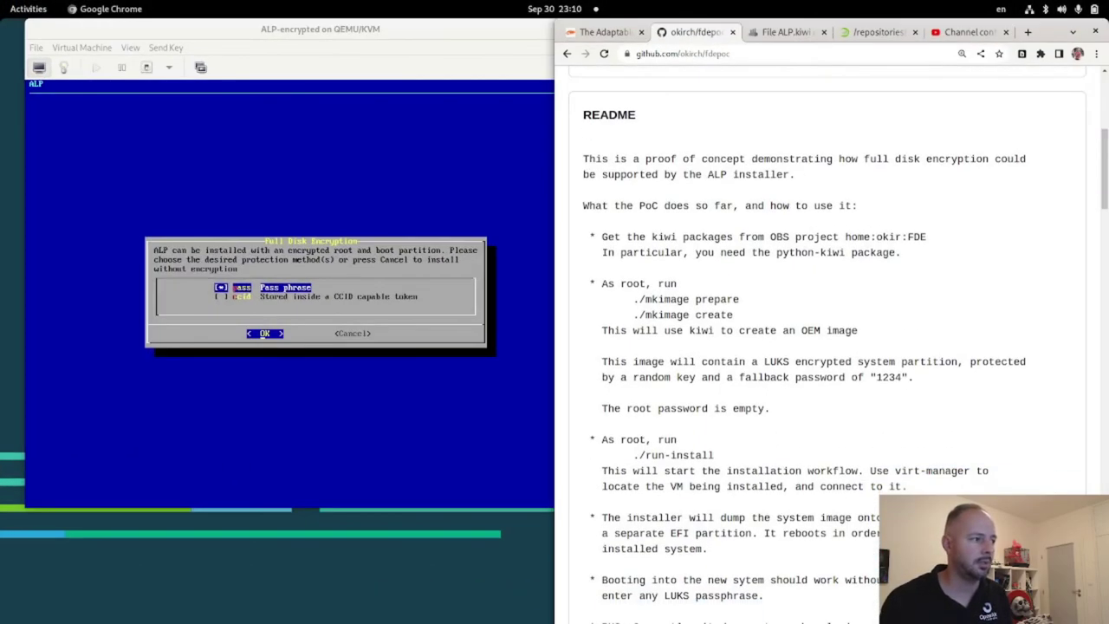
{"action": "left_click", "coordinate": [390, 39]}
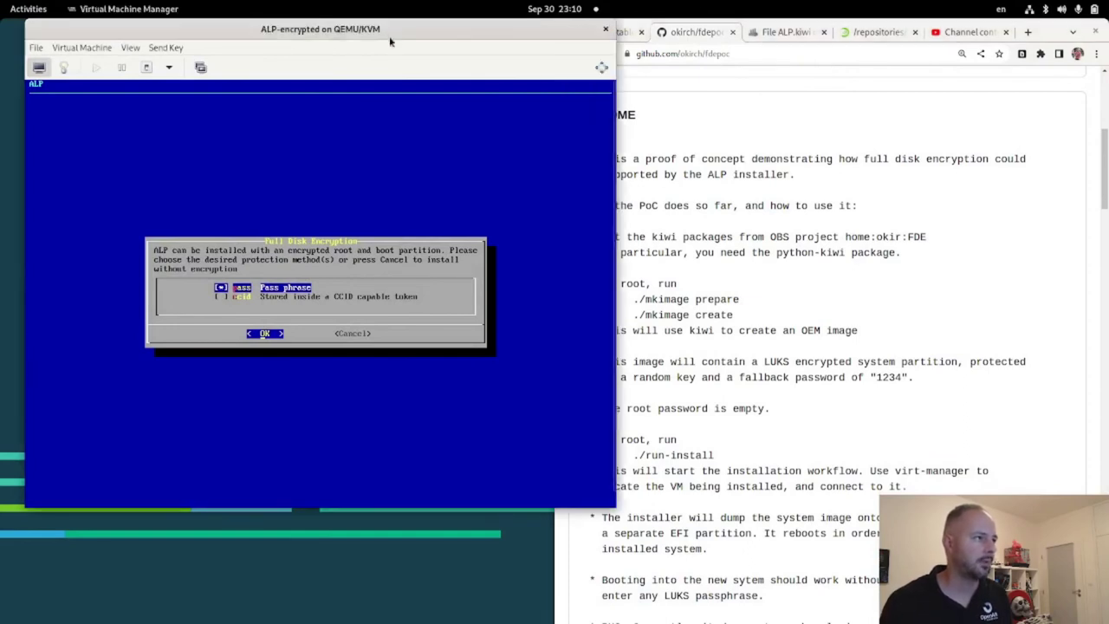
{"action": "key", "text": "Return"}
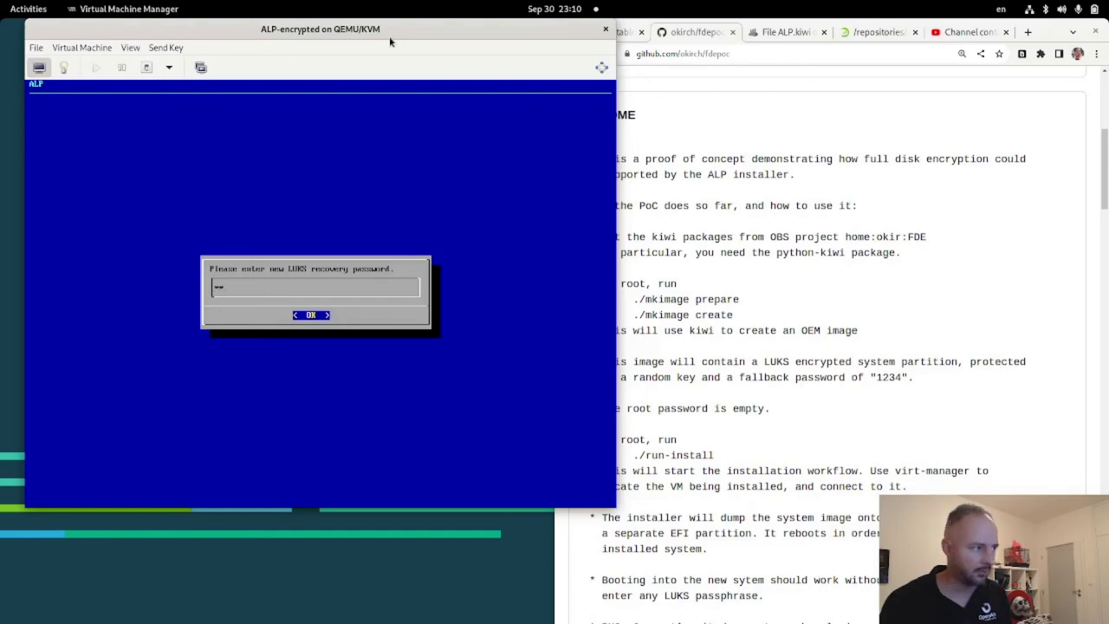
{"action": "key", "text": "Return"}
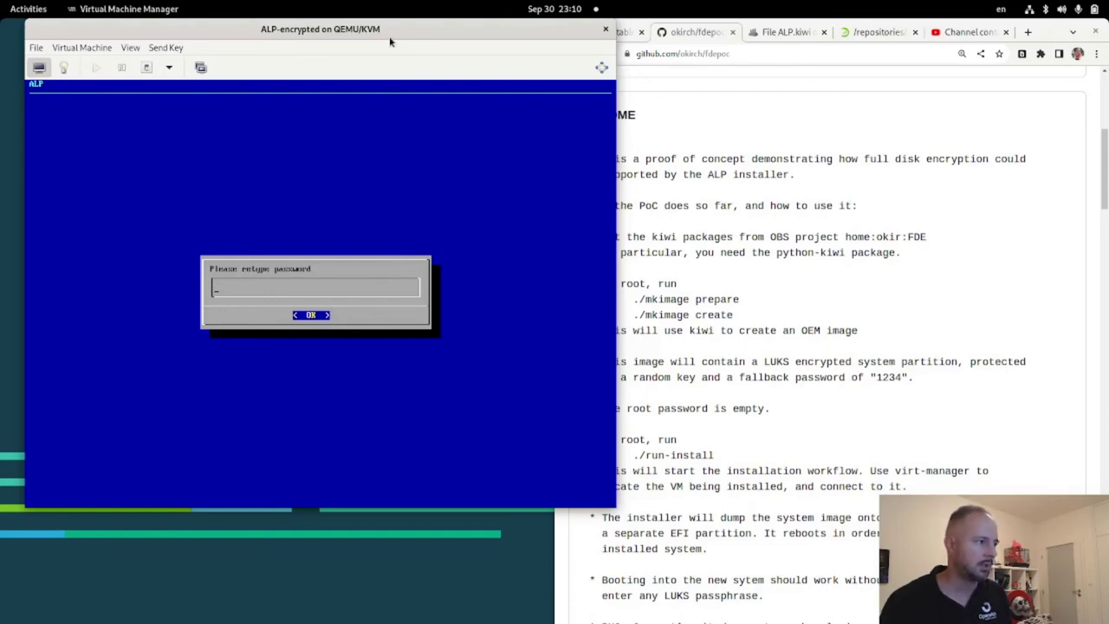
{"action": "key", "text": "Return"}
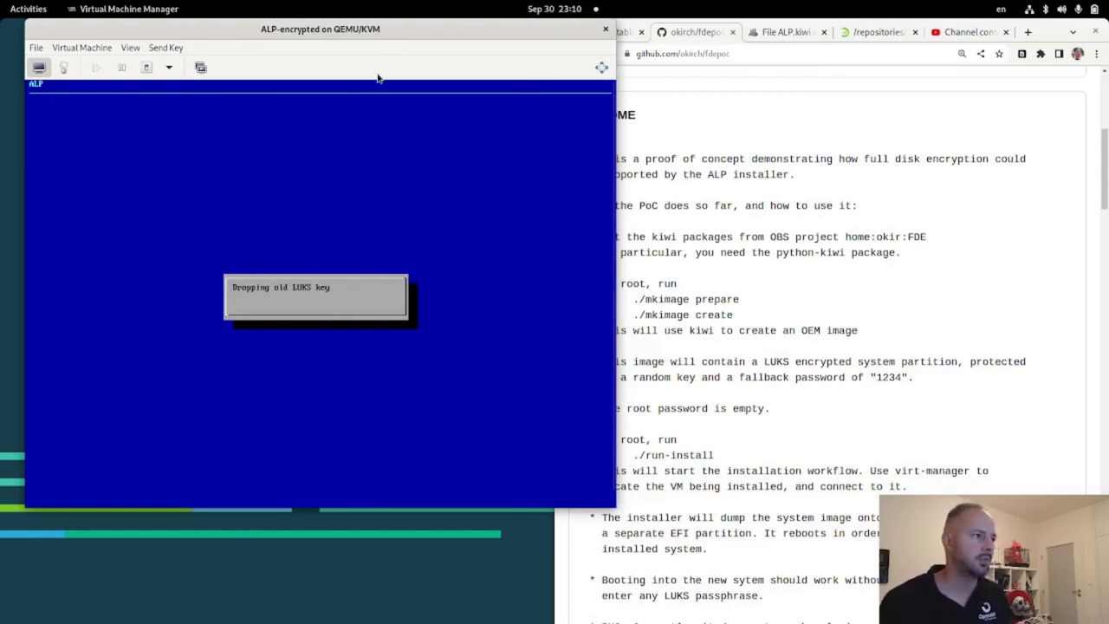
{"action": "left_click_drag", "start_coordinate": [512, 36], "coordinate": [500, 35]}
- Wait for the /dev/vda3 re-encryption to reach 100%, keeping the VM window tiled on the left half
{"action": "left_click", "coordinate": [900, 150]}
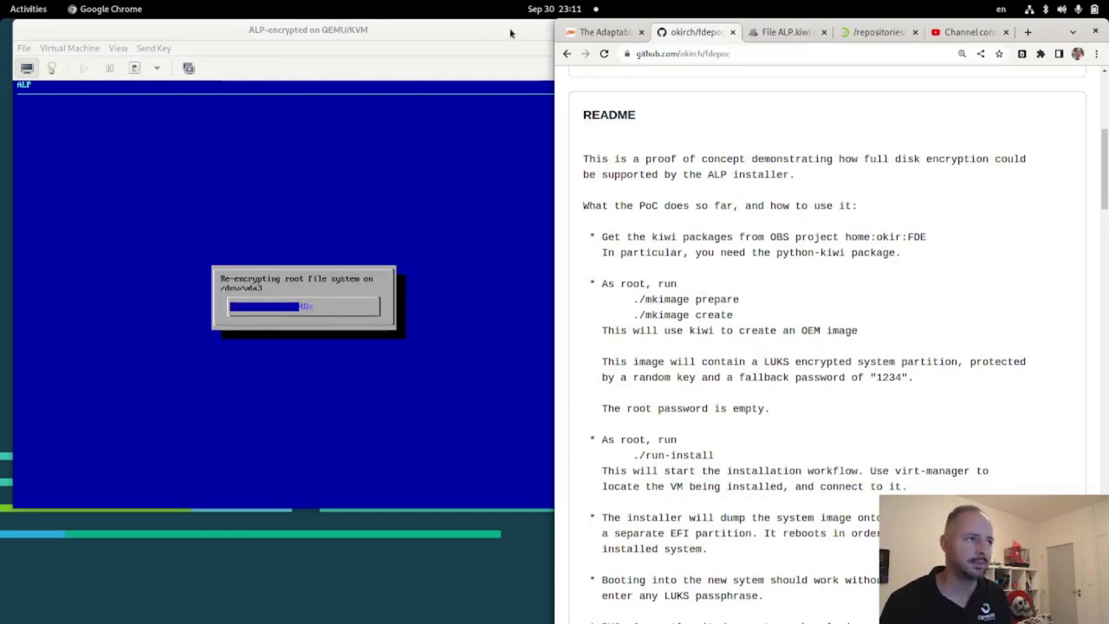
{"action": "left_click_drag", "start_coordinate": [513, 33], "coordinate": [510, 28]}
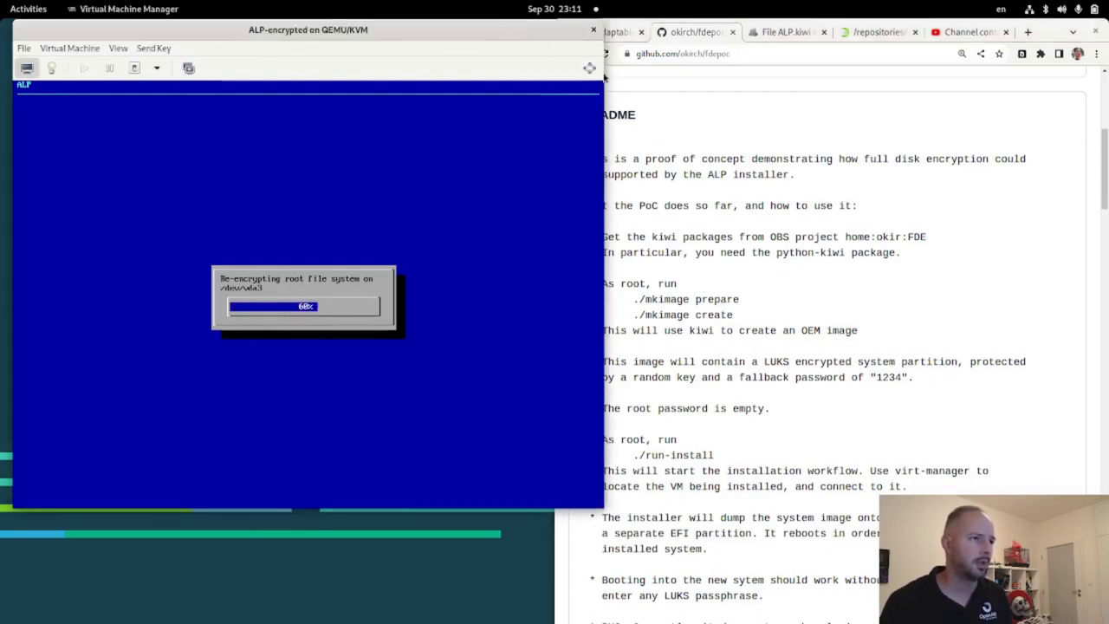
{"action": "key", "text": "super+Left"}
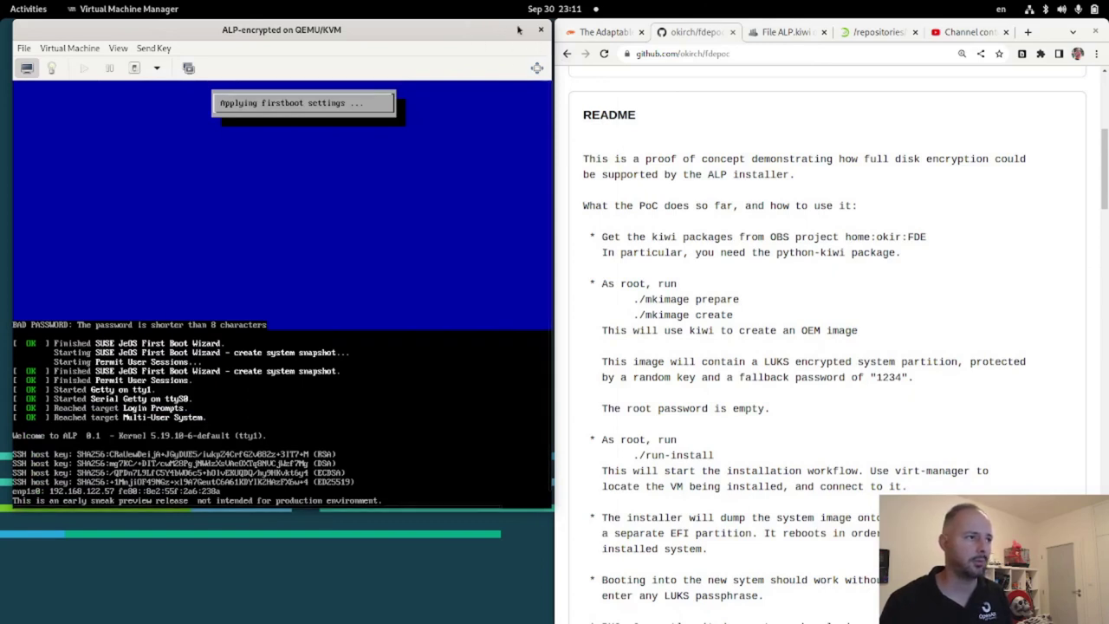
- Log in as root at the localhost prompt to reach the localhost:~ # shell
{"action": "left_click_drag", "start_coordinate": [519, 32], "coordinate": [521, 31]}
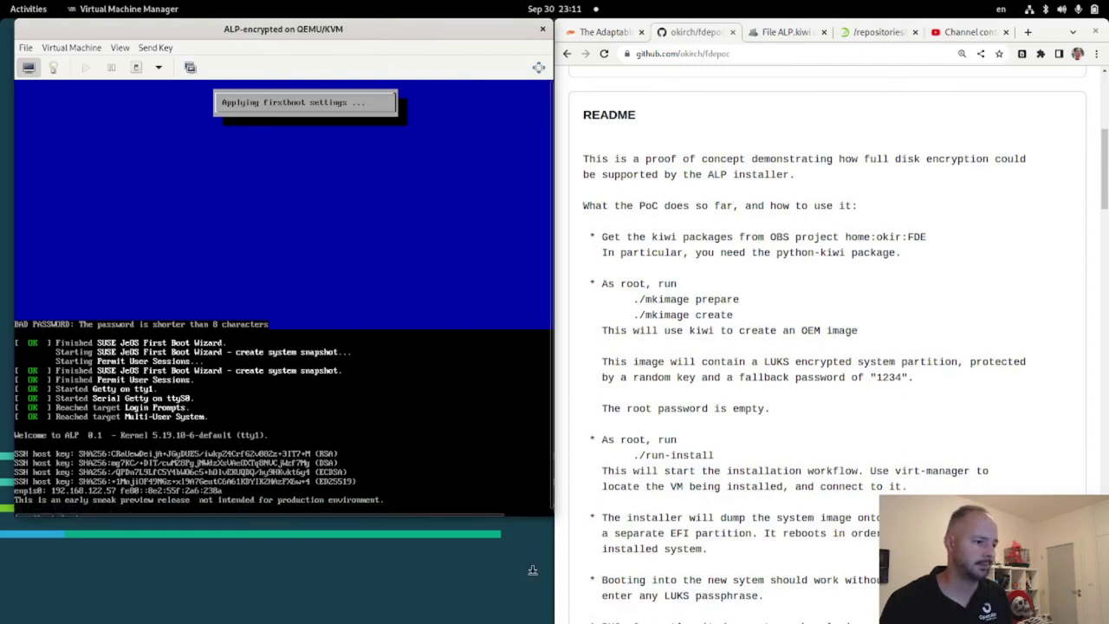
{"action": "type", "text": "oot"}
{"action": "key", "text": "Return"}
{"action": "key", "text": "Return"}
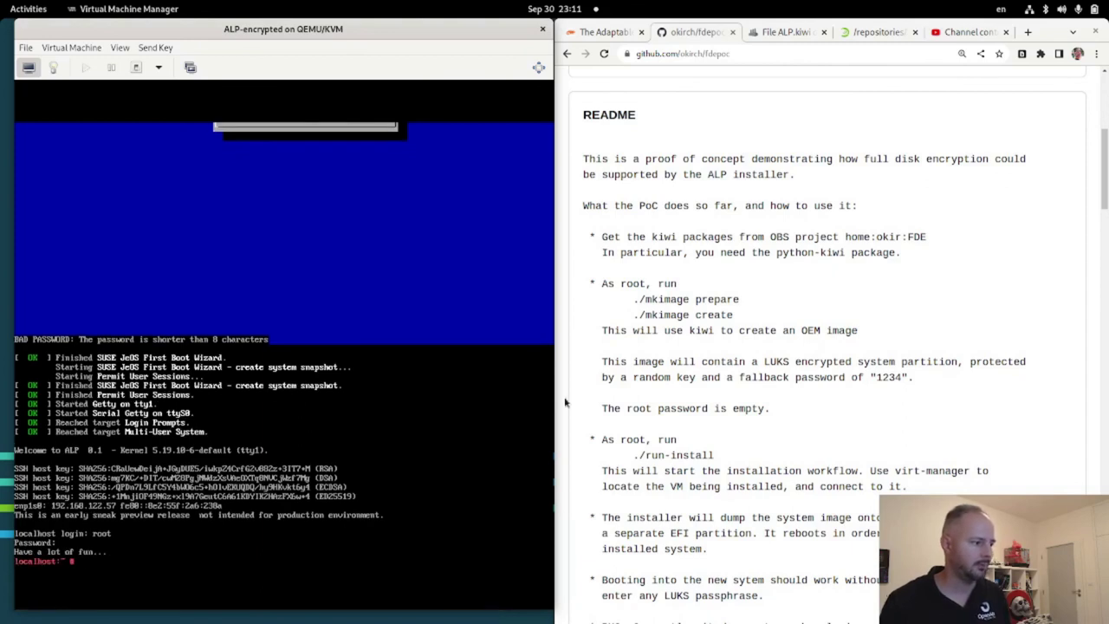